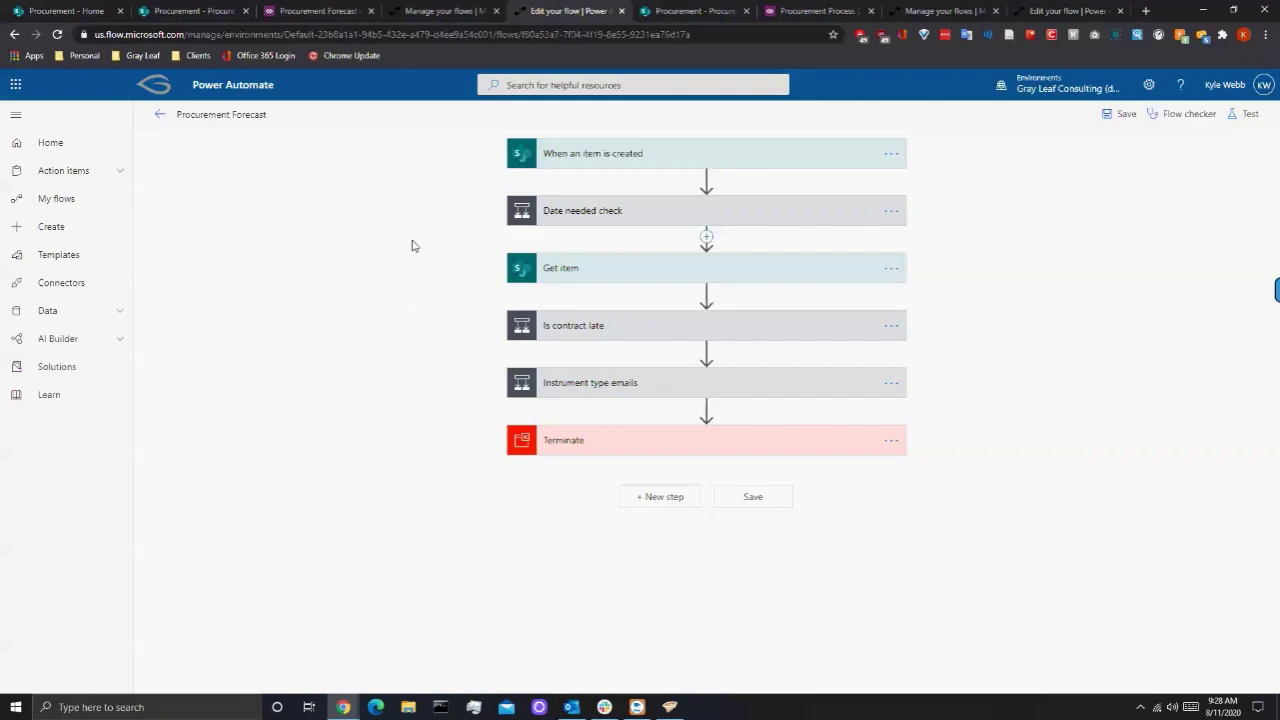
# - Inspect the "When an item is created" trigger's settings and the Procurement Forecast SharePoint list it watches, and return to the flow editor
pyautogui.click(613, 160)
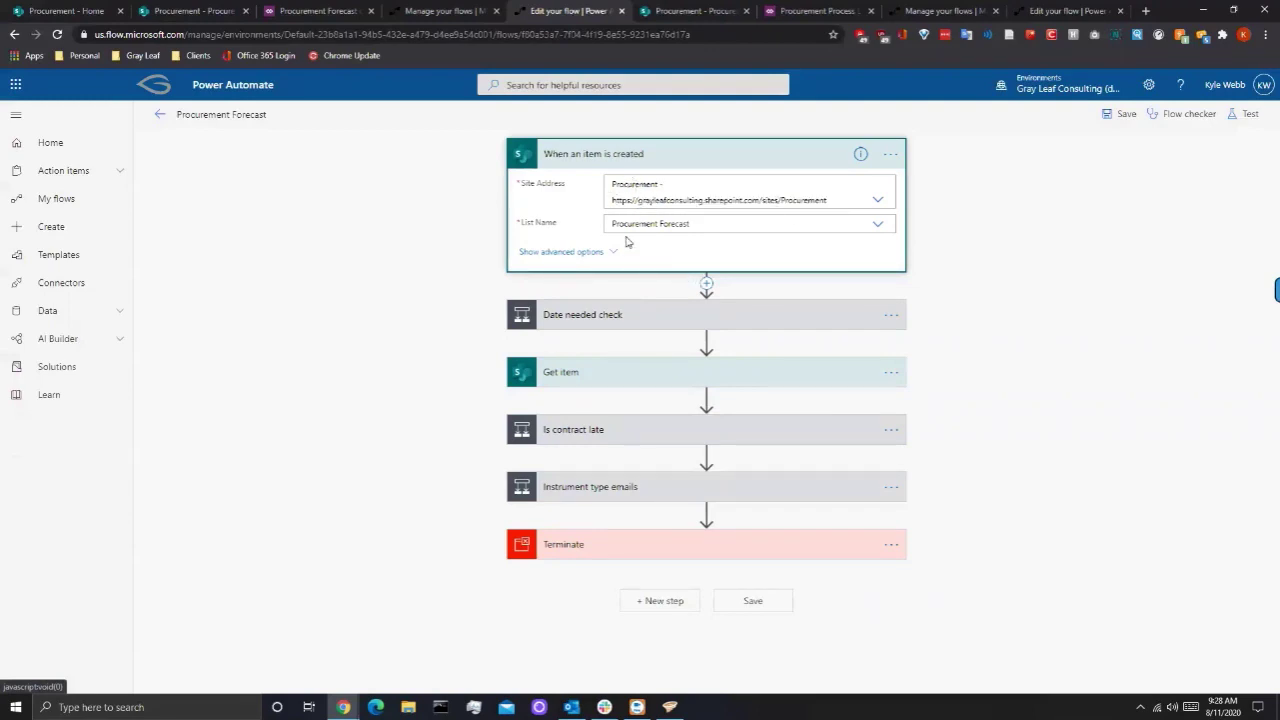
pyautogui.click(616, 153)
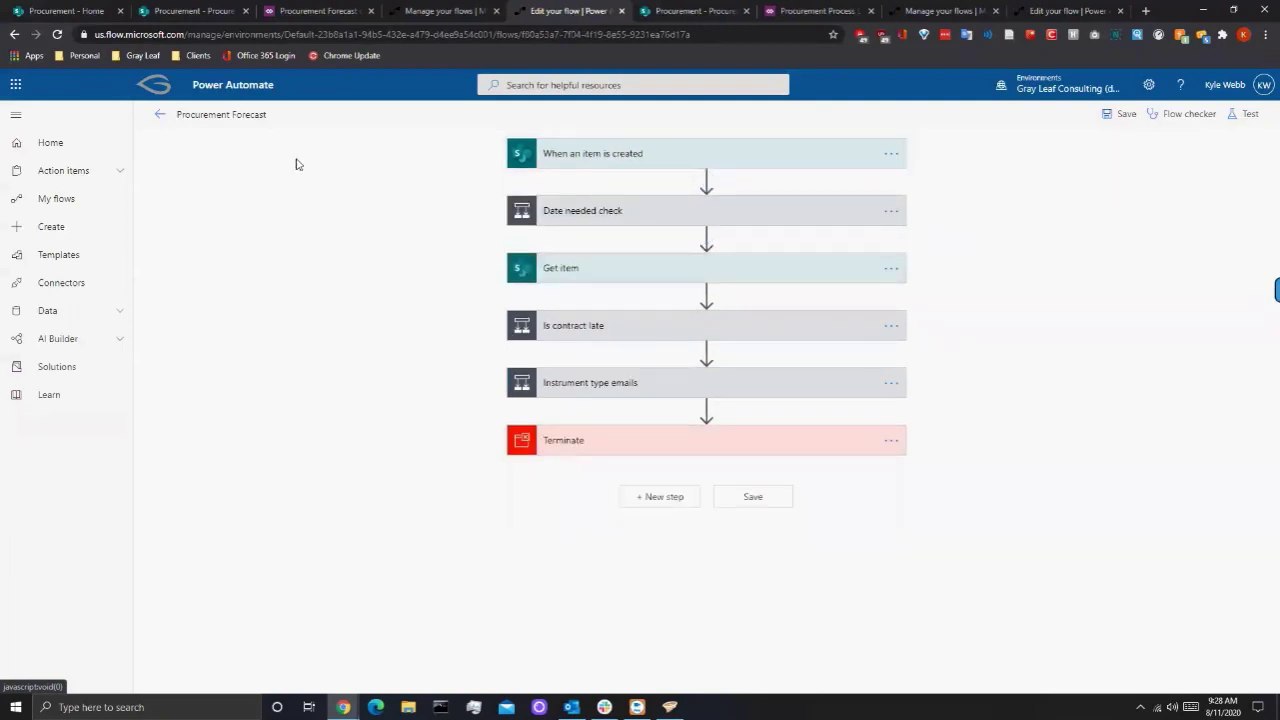
pyautogui.click(192, 10)
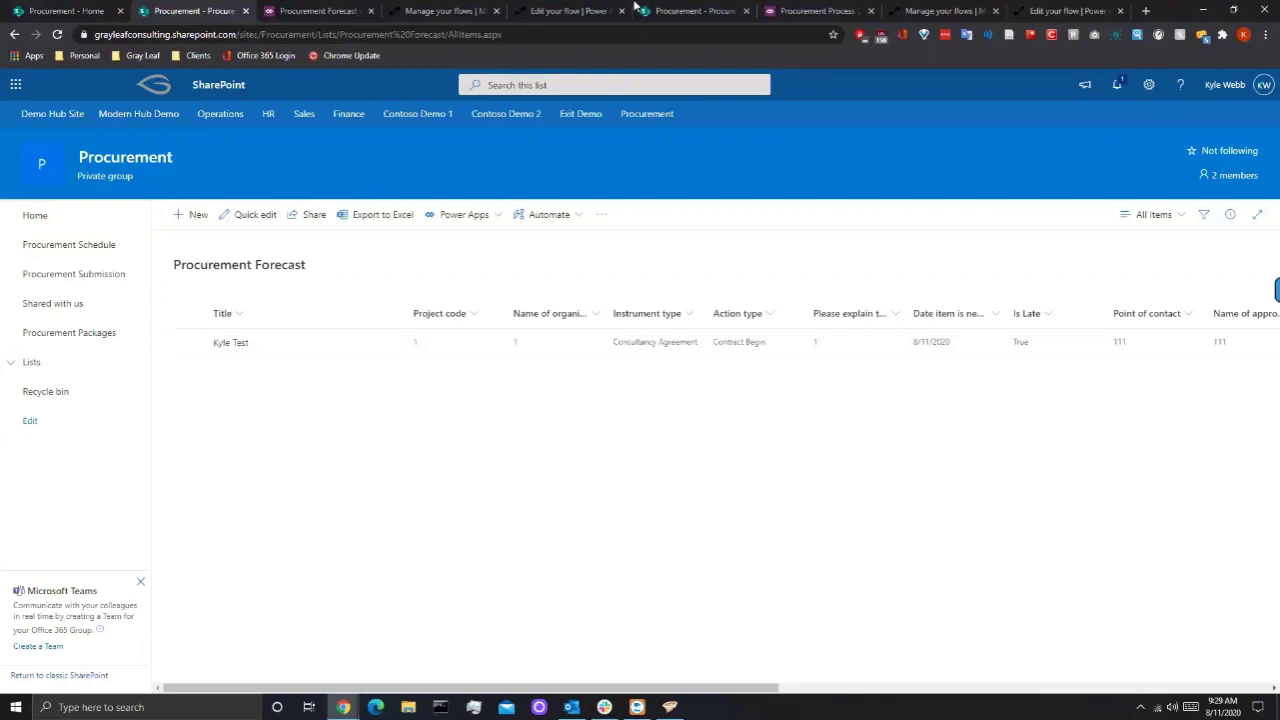
pyautogui.click(440, 11)
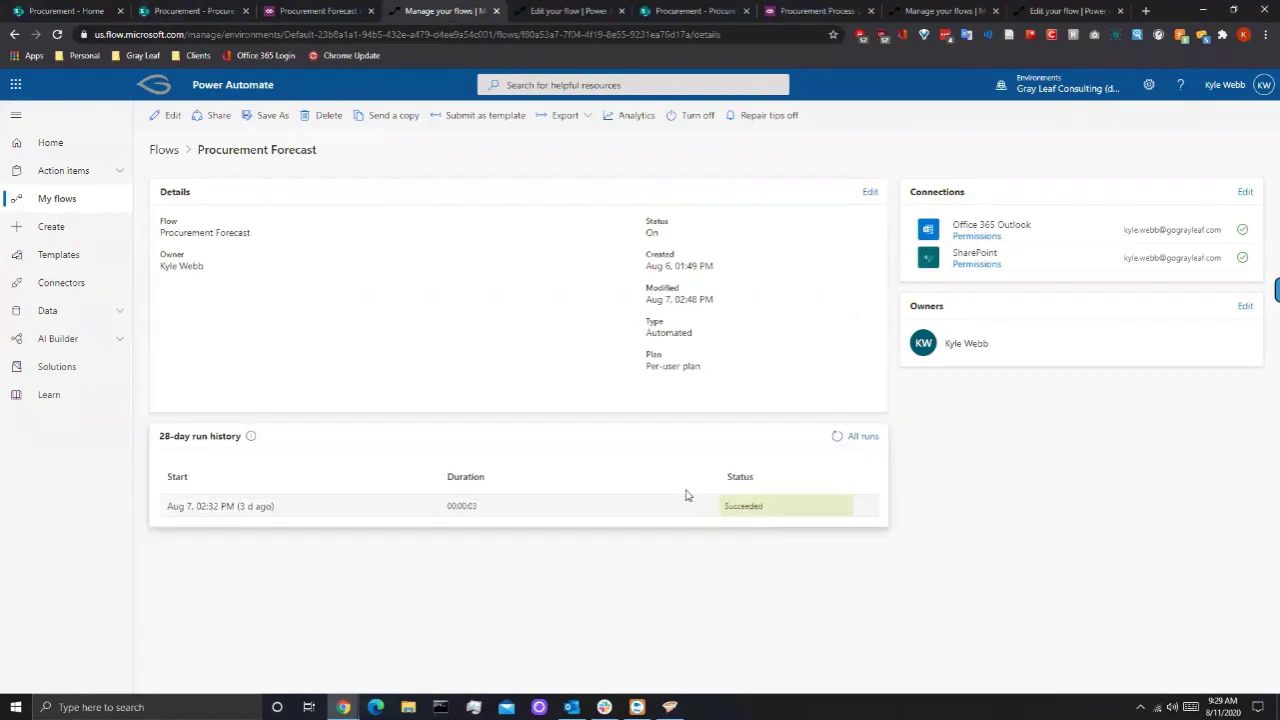
pyautogui.click(530, 11)
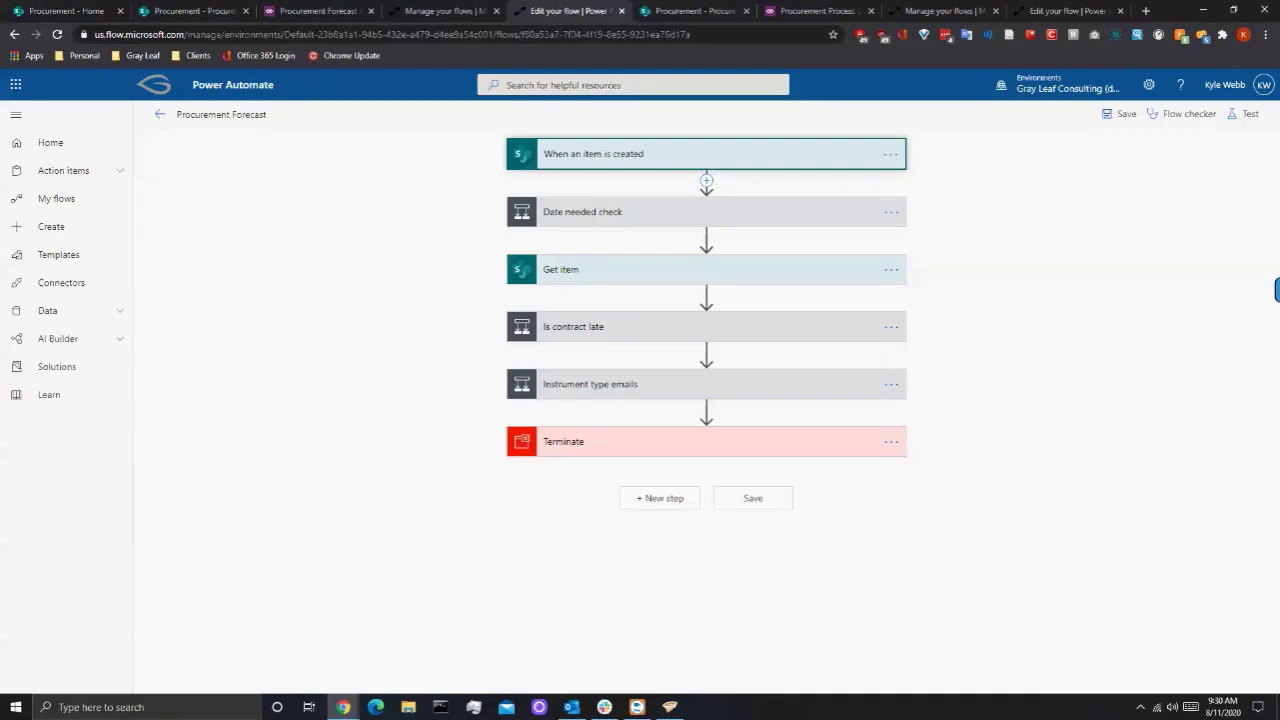
# - Switch to Power Apps and display Screen1 of the Procurement Forecast form to examine its fields
pyautogui.click(300, 9)
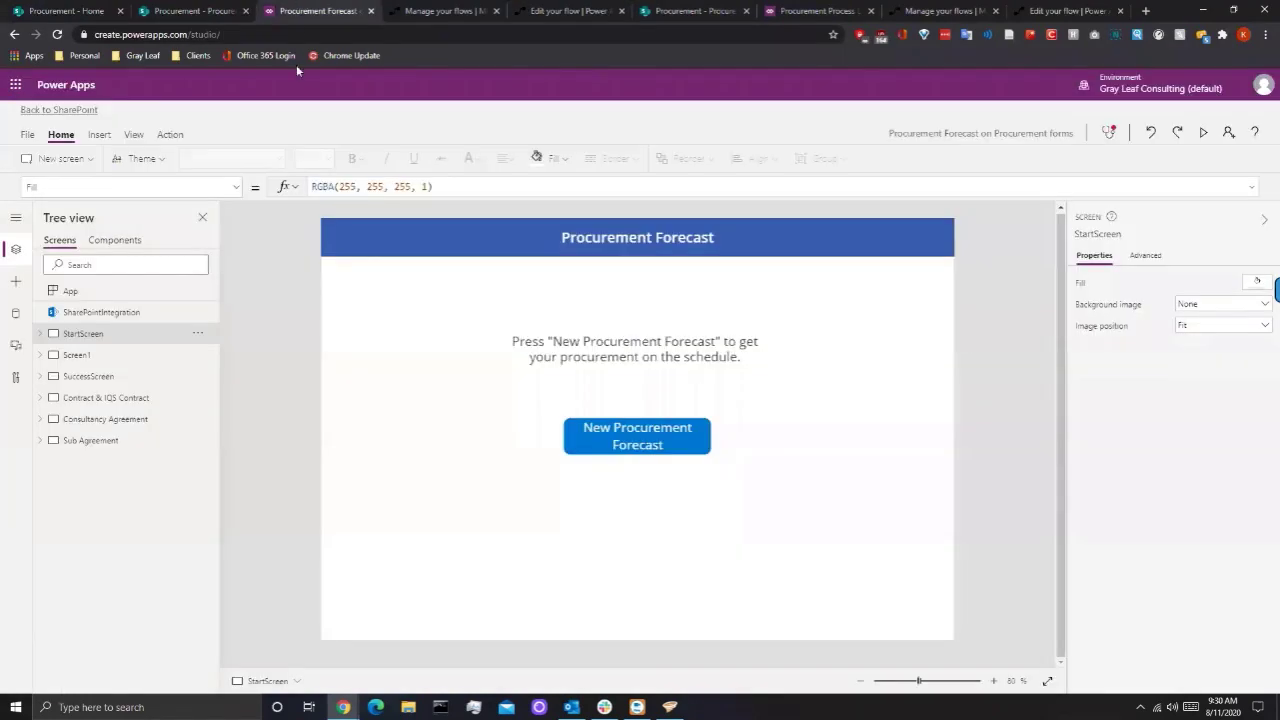
pyautogui.click(82, 358)
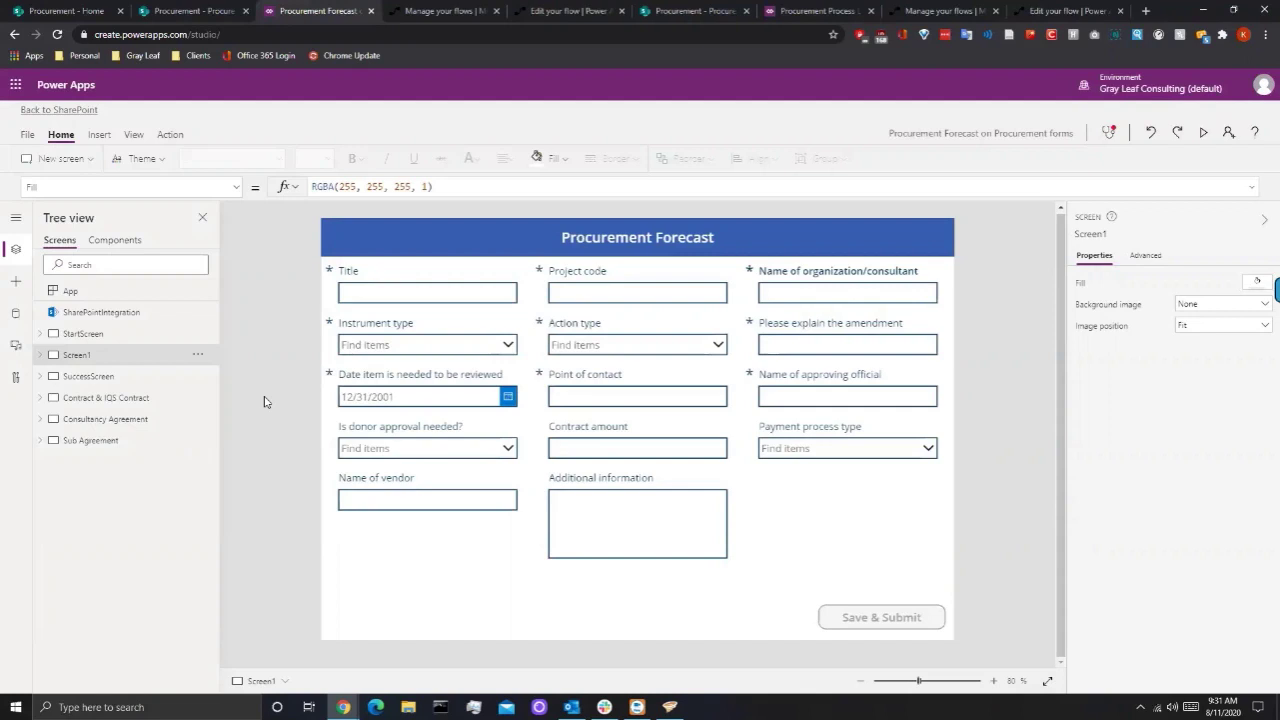
# - Switch back to the Procurement Forecast flow in Power Automate and expand the Date needed check condition
pyautogui.click(423, 8)
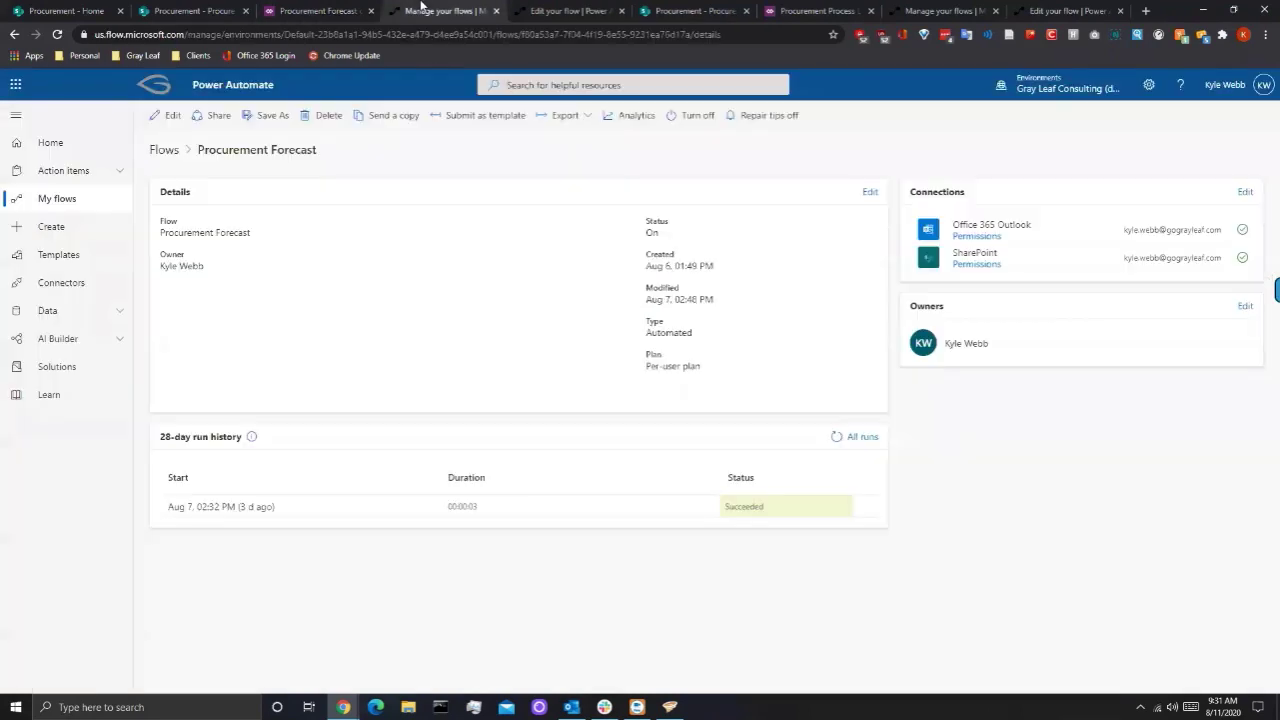
pyautogui.click(515, 9)
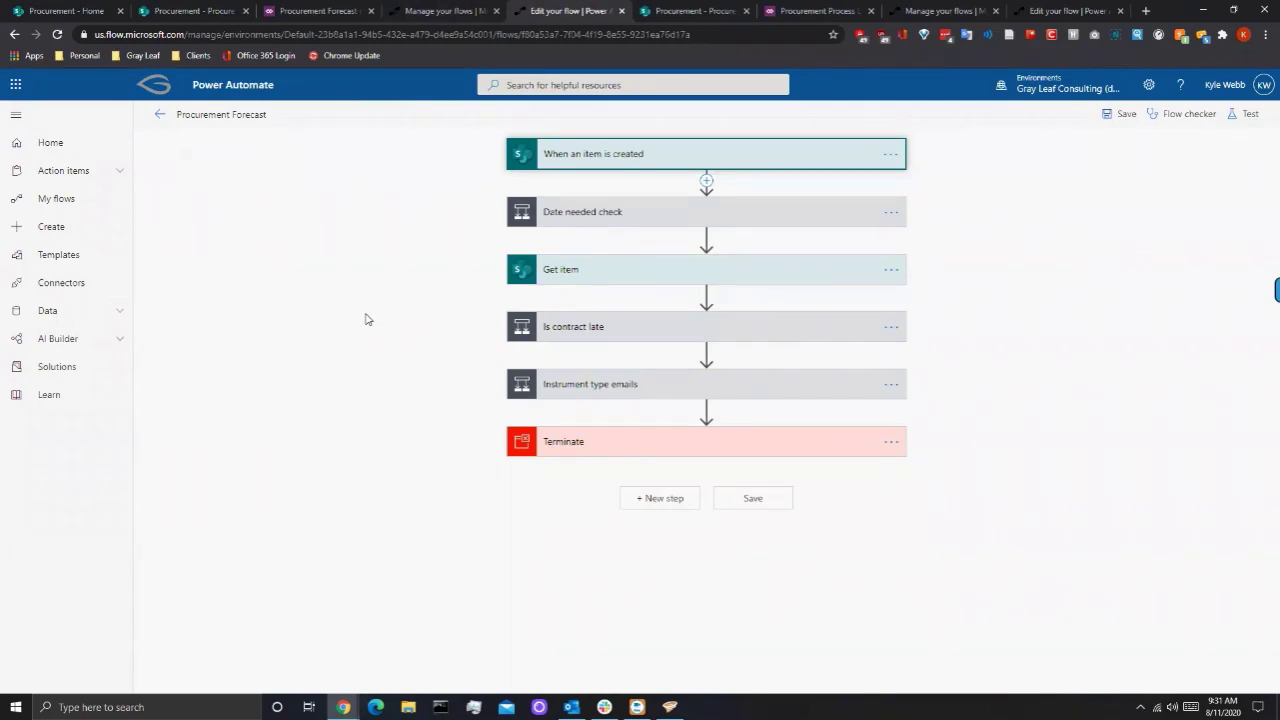
pyautogui.click(578, 211)
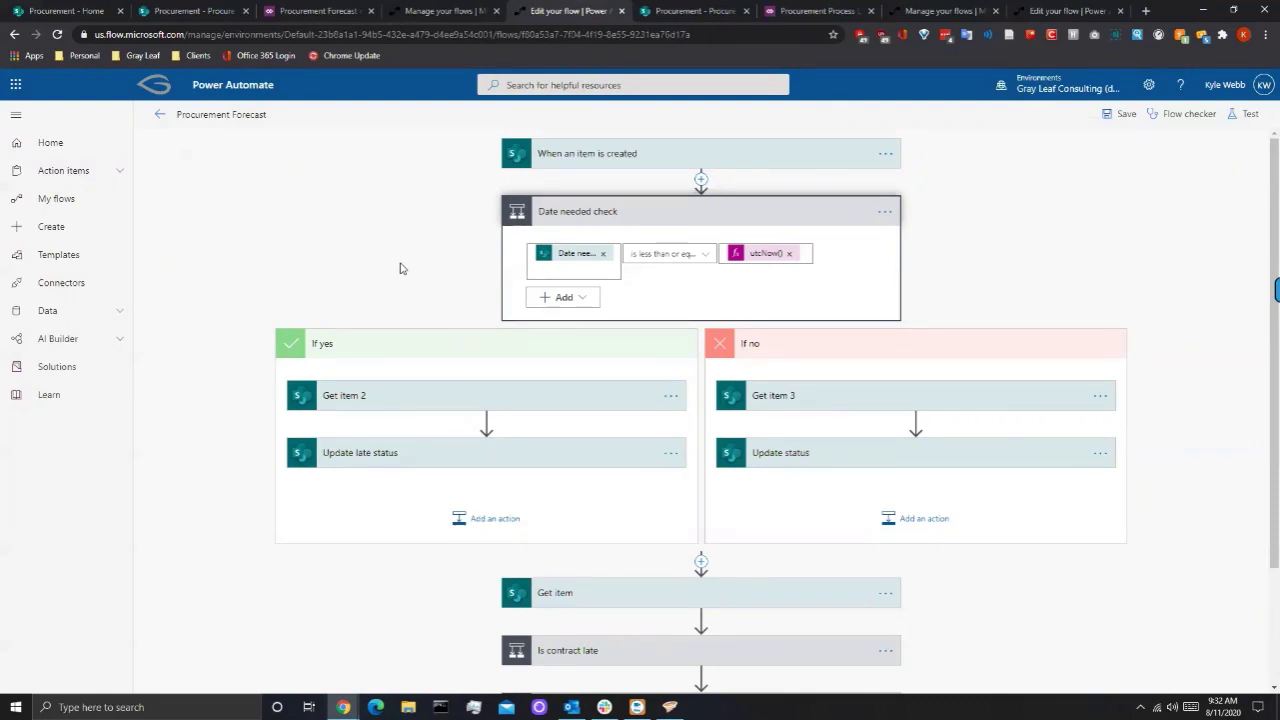
# - Switch to SharePoint and open the Date needed calculation column from the Procurement Forecast list's settings to examine its formula
pyautogui.click(200, 10)
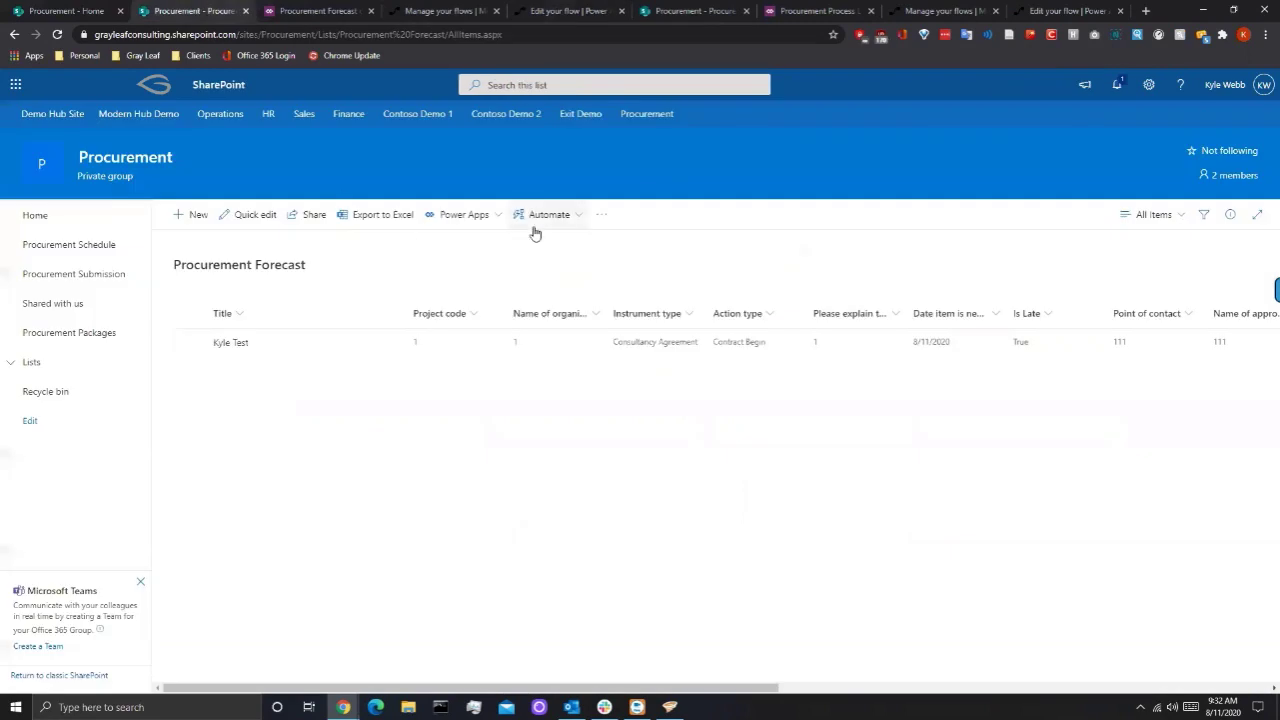
pyautogui.click(1148, 84)
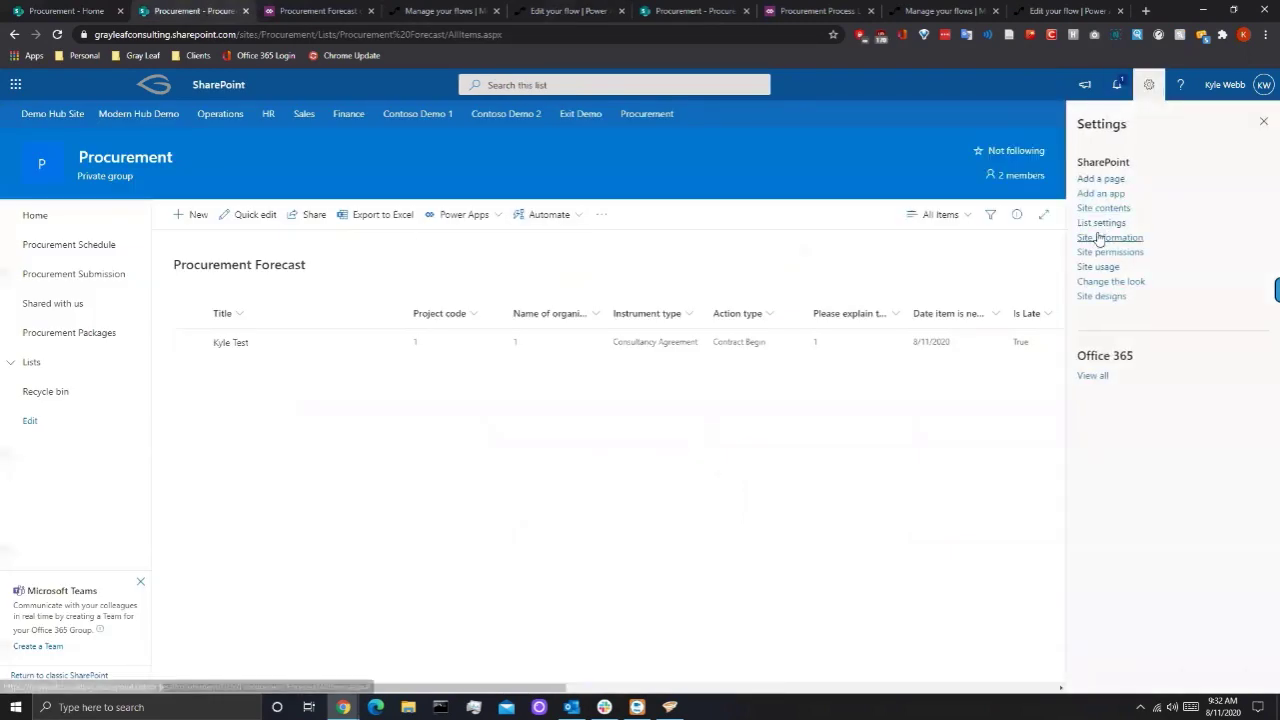
pyautogui.click(1101, 223)
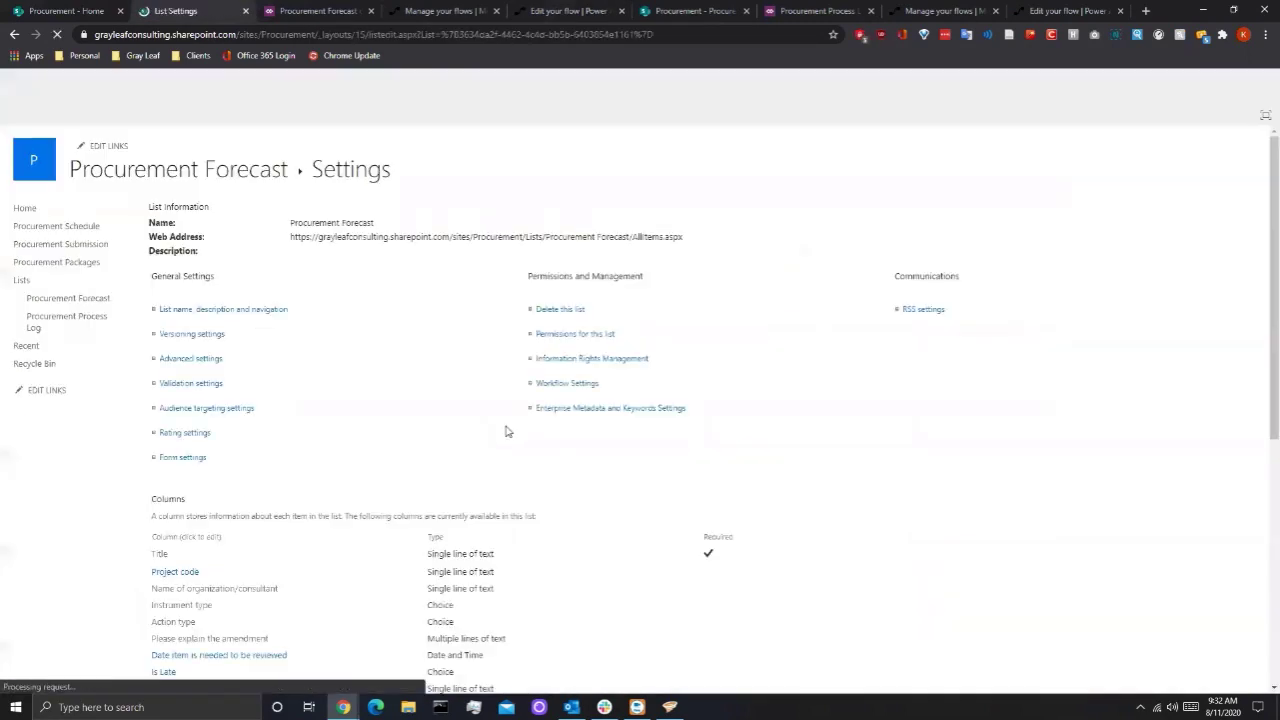
pyautogui.scroll(-3, 416, 418)
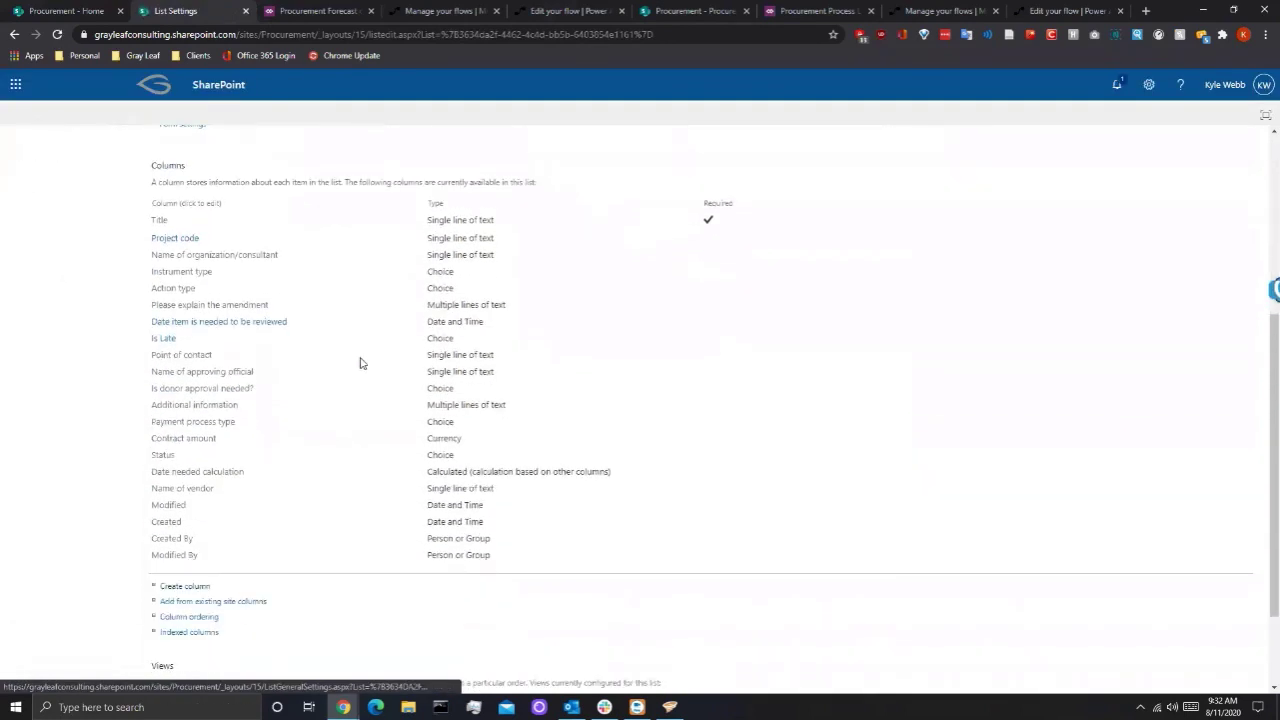
pyautogui.click(200, 472)
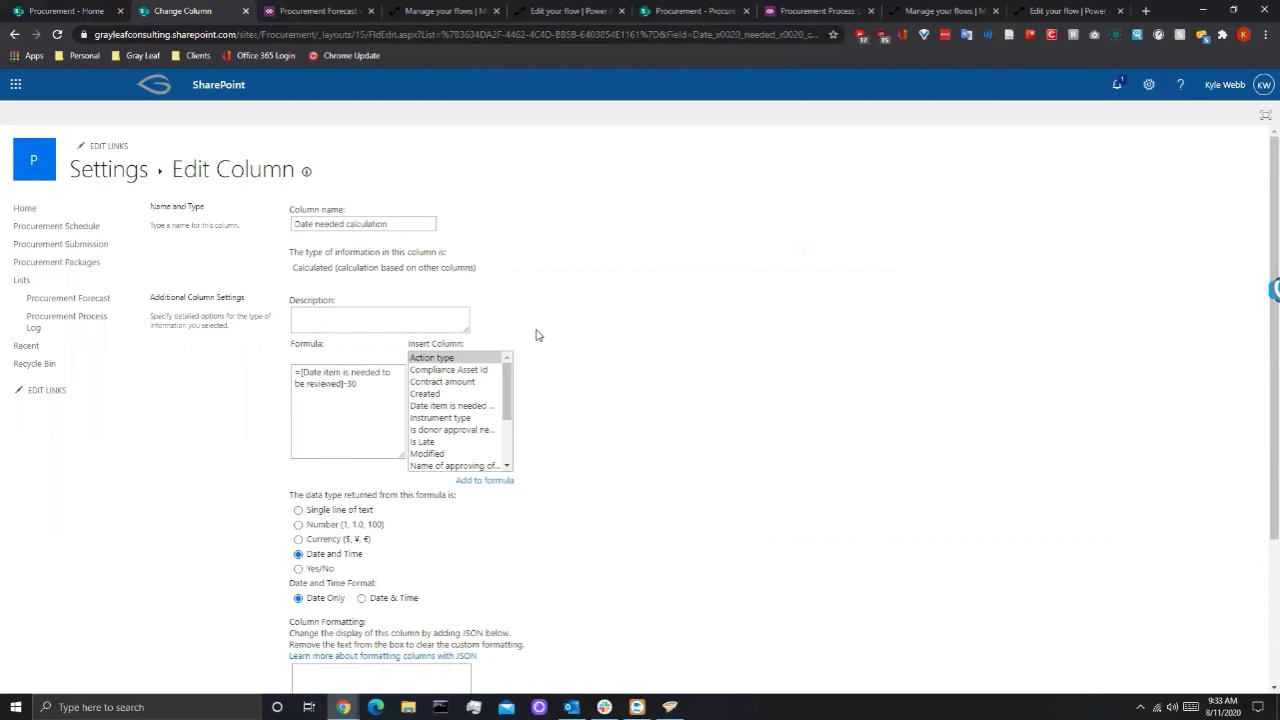
# - Check the Power Apps form, and examine the Date needed check condition's available dynamic content and utcNow() expression in Power Automate
pyautogui.click(334, 9)
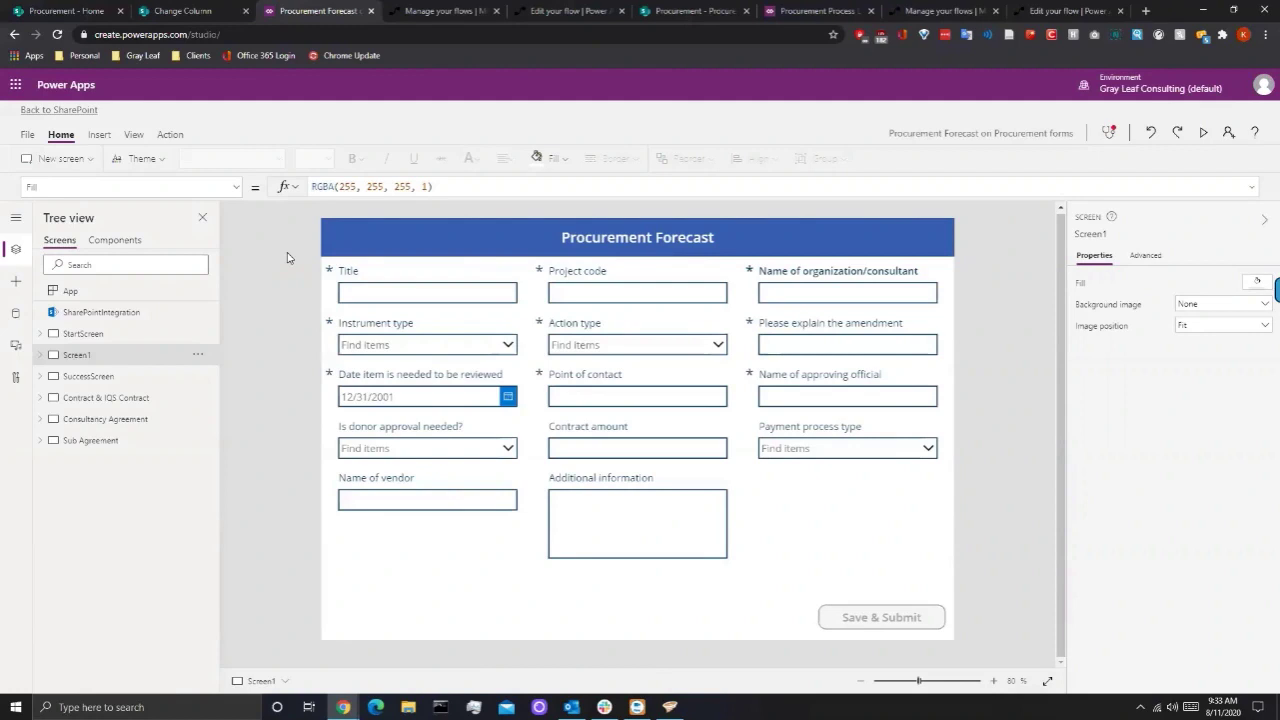
pyautogui.click(584, 8)
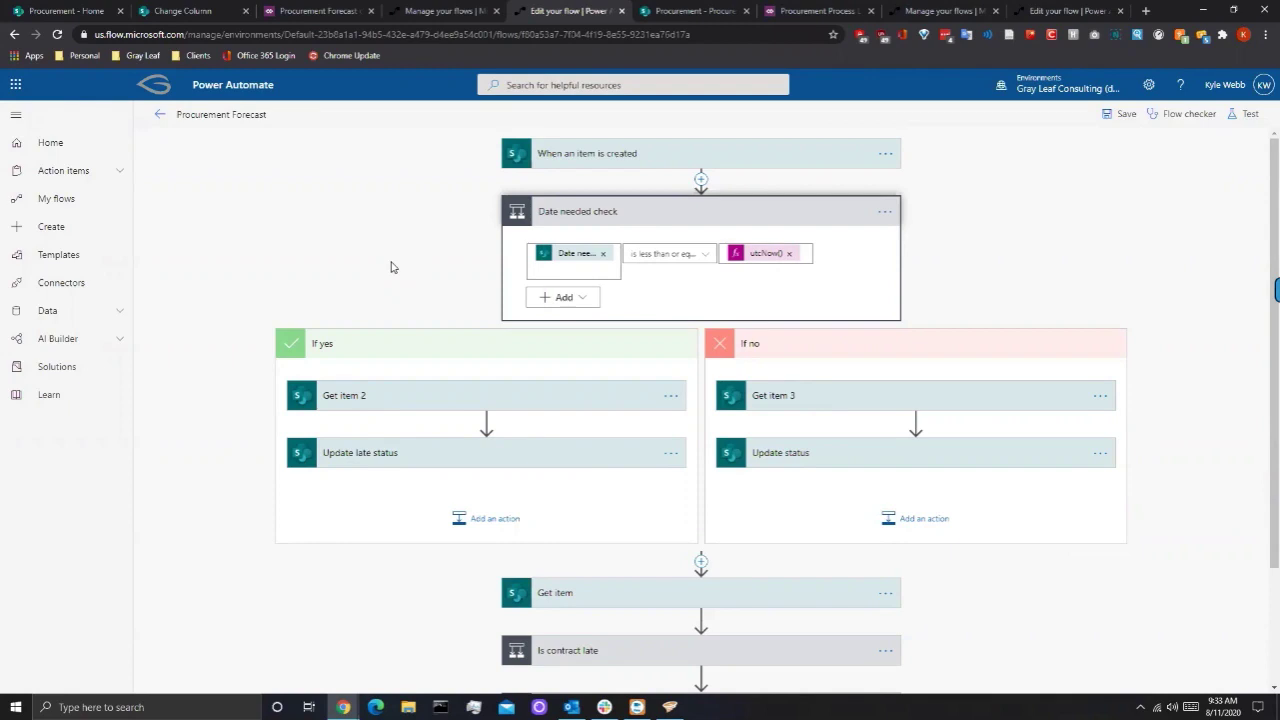
pyautogui.click(589, 263)
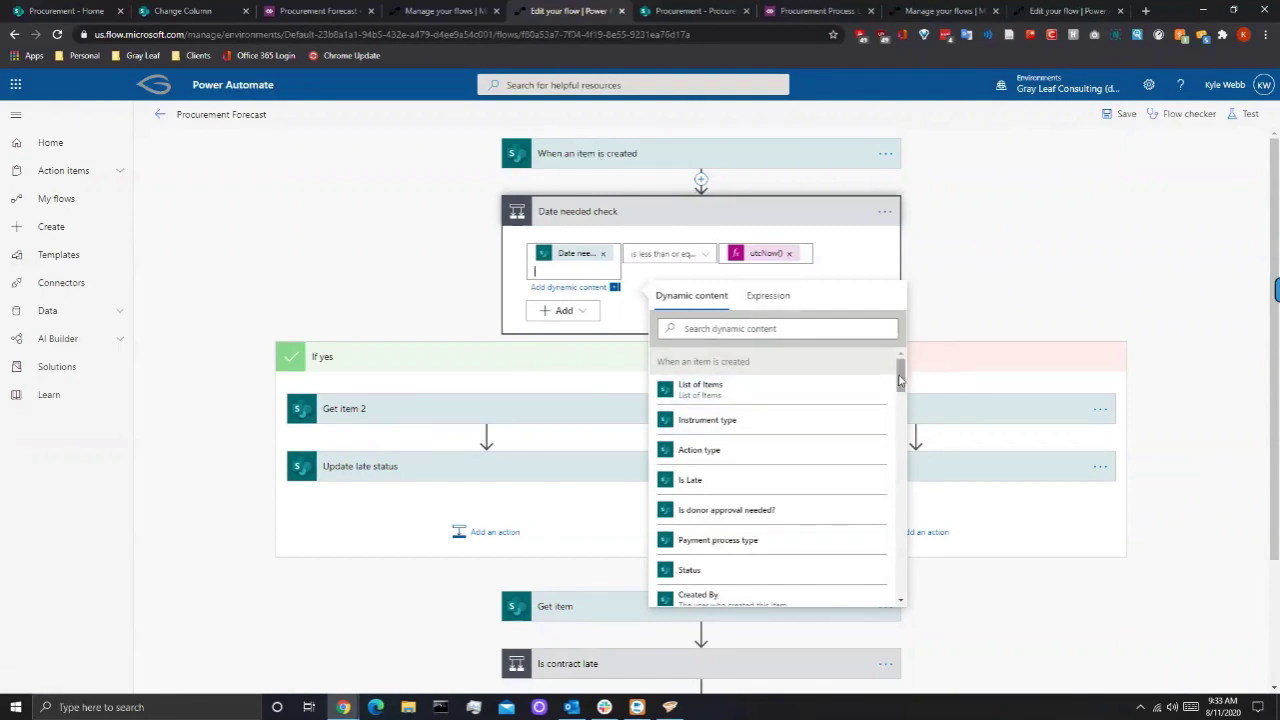
pyautogui.moveTo(900, 378); pyautogui.dragTo(903, 455)
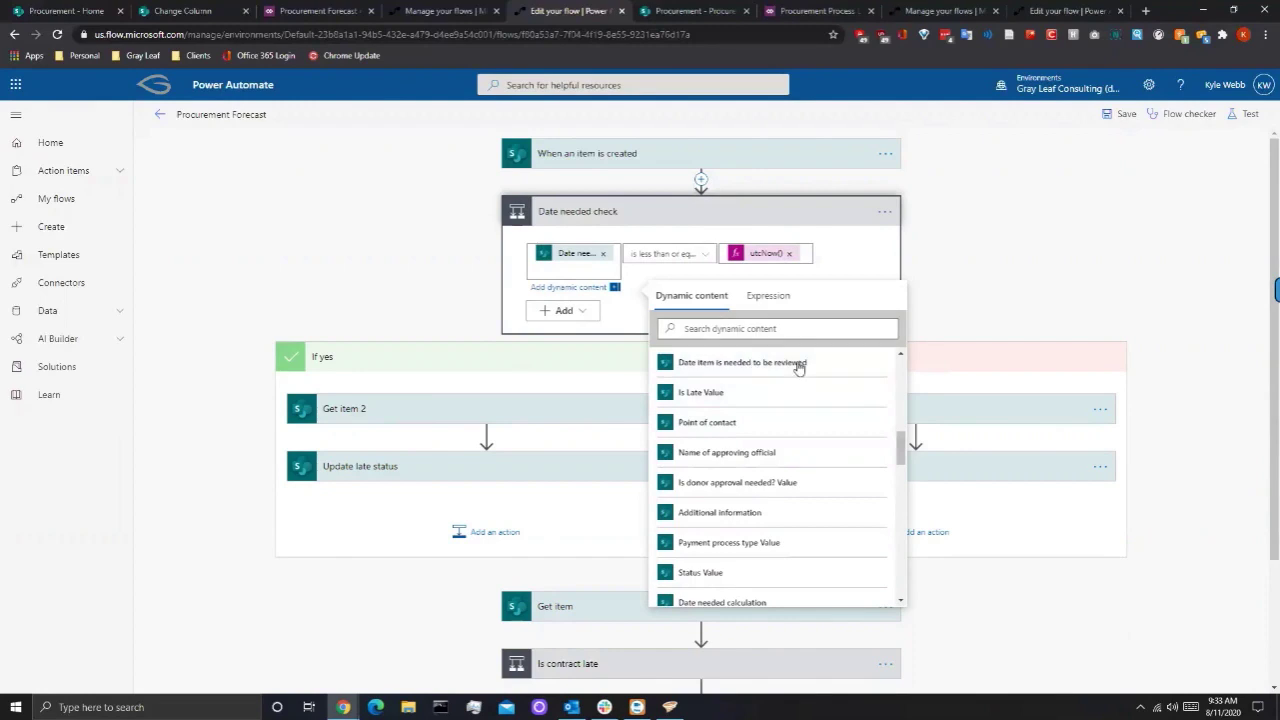
pyautogui.scroll(-1, 903, 457)
pyautogui.scroll(-3, 903, 457)
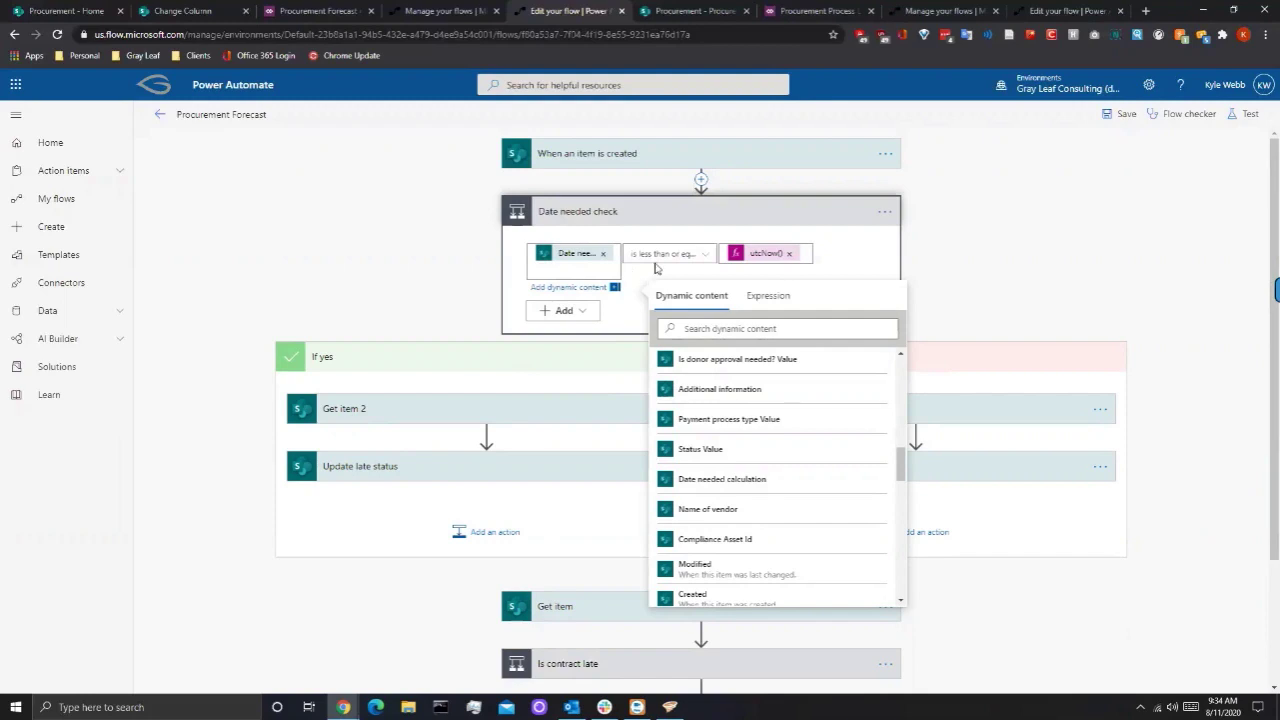
pyautogui.click(726, 287)
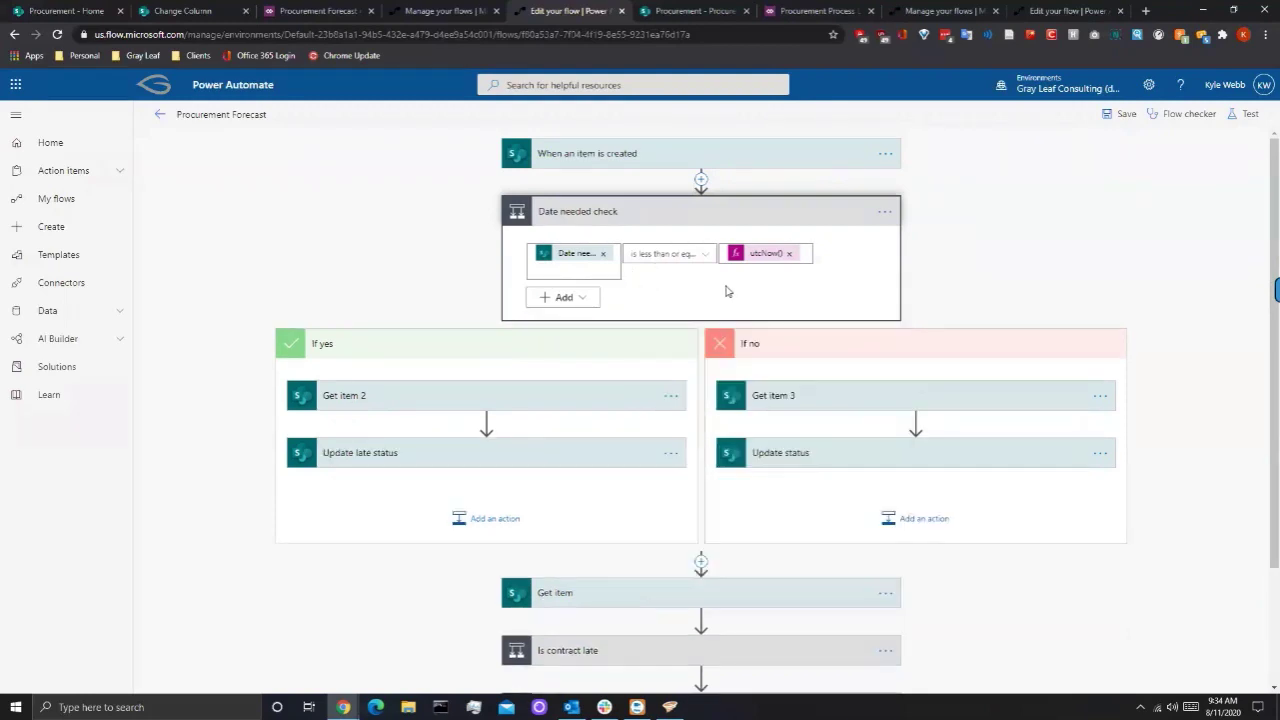
pyautogui.click(769, 255)
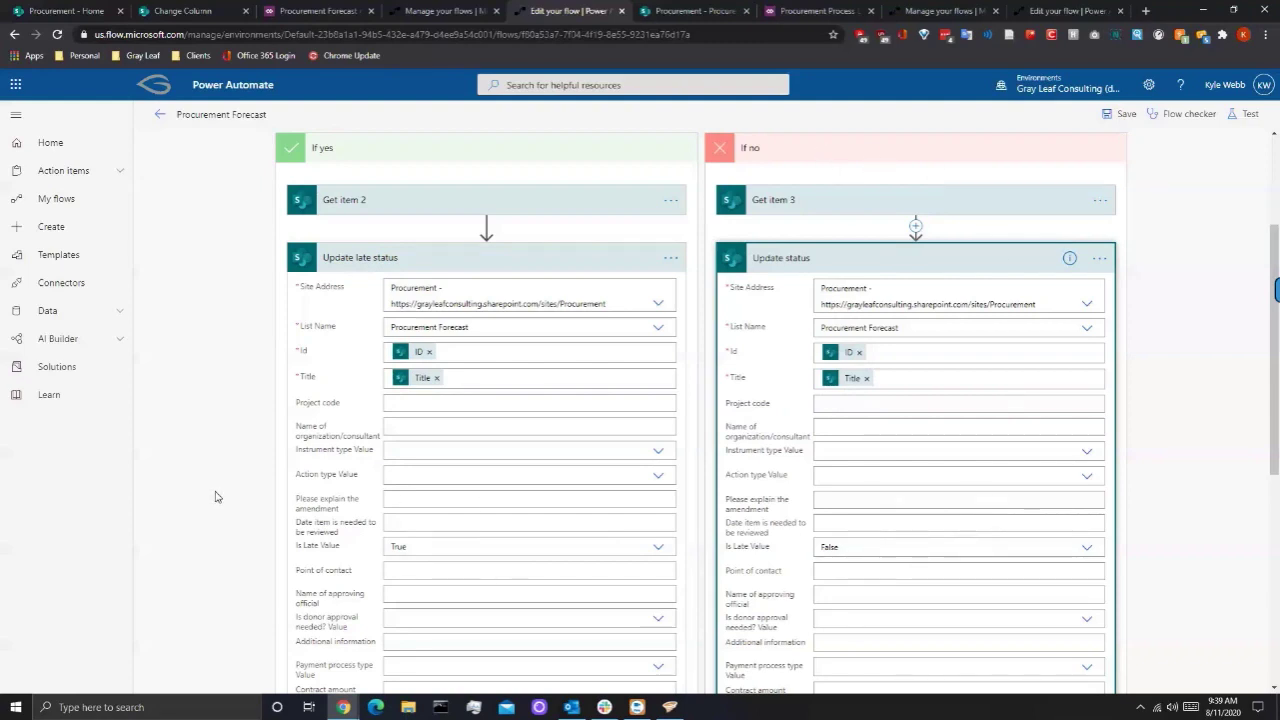
# - Review the status values in both update actions and expand the Is contract late condition
pyautogui.scroll(-5, 235, 495)
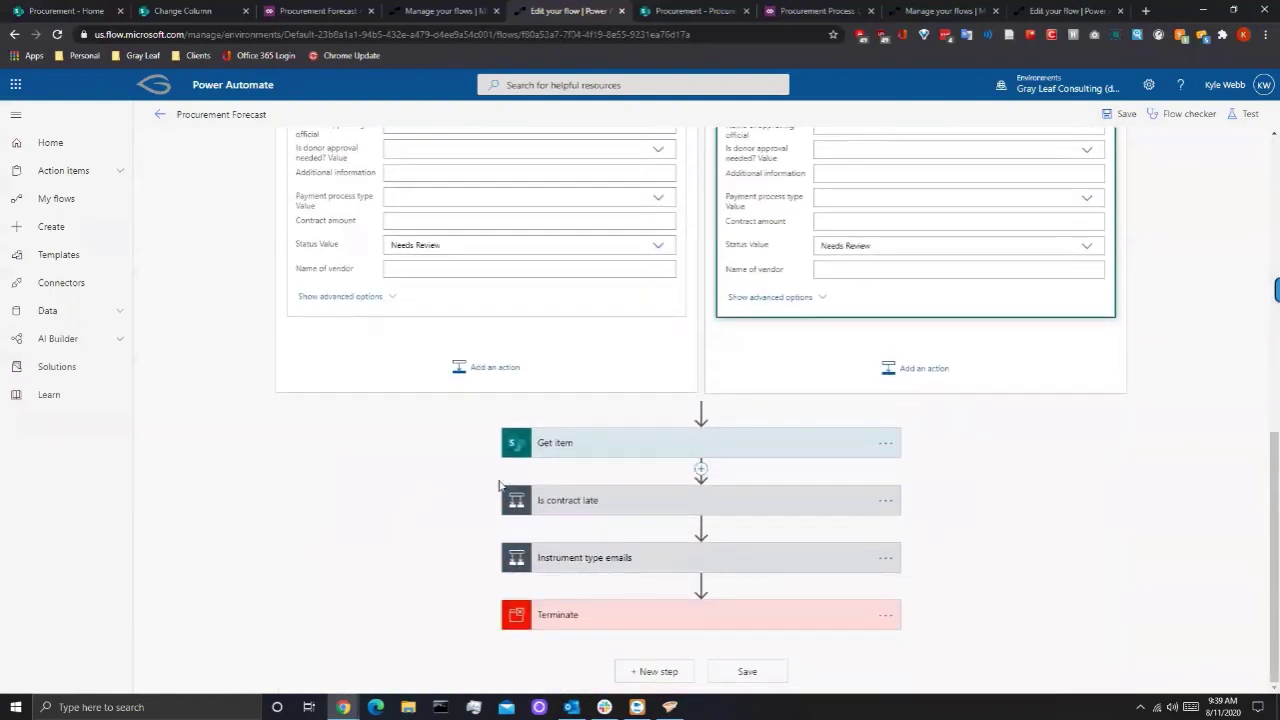
pyautogui.click(577, 513)
pyautogui.scroll(-2, 228, 486)
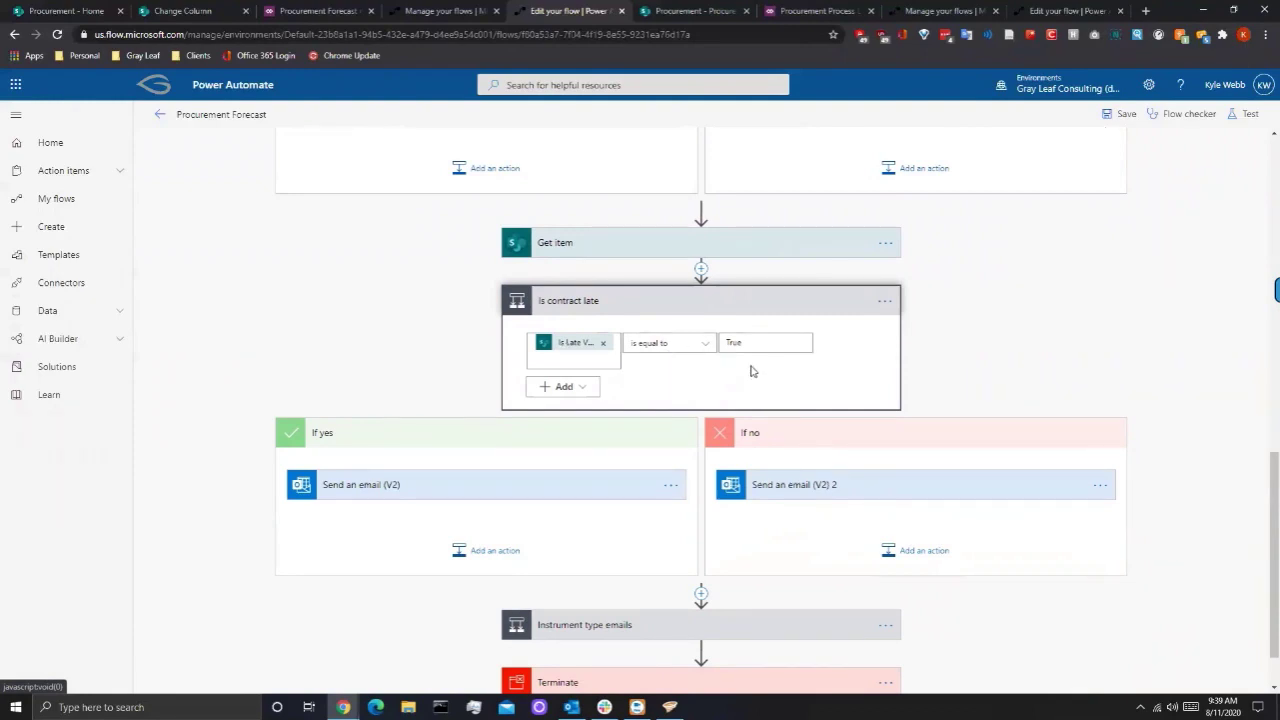
# - Examine the late notification email in the If yes branch, including its advanced options and importance, and collapse it
pyautogui.click(485, 490)
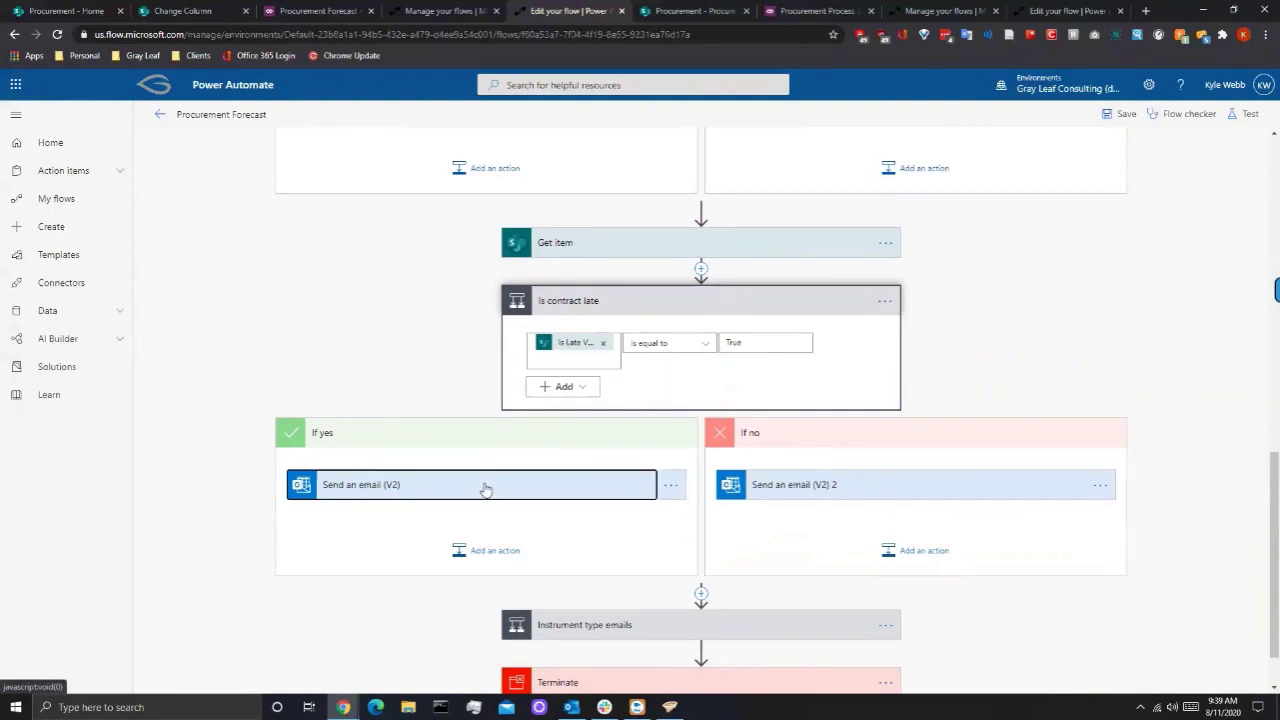
pyautogui.scroll(-2, 420, 520)
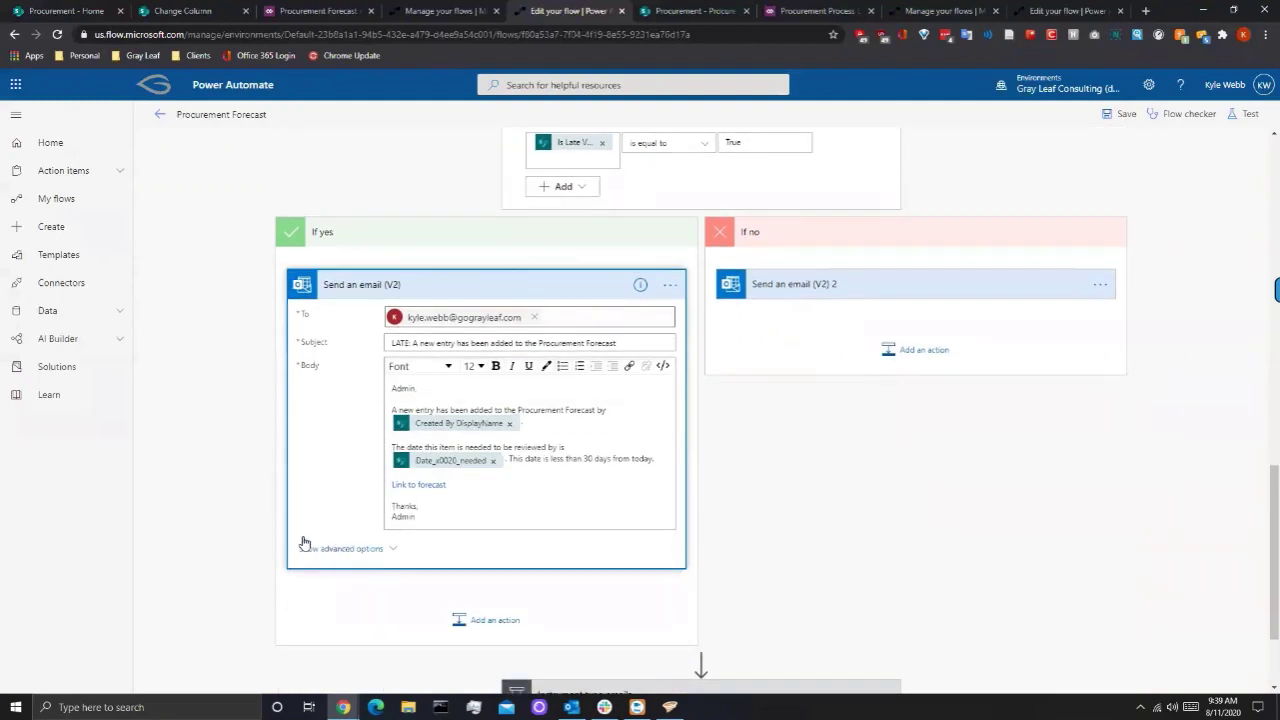
pyautogui.click(306, 548)
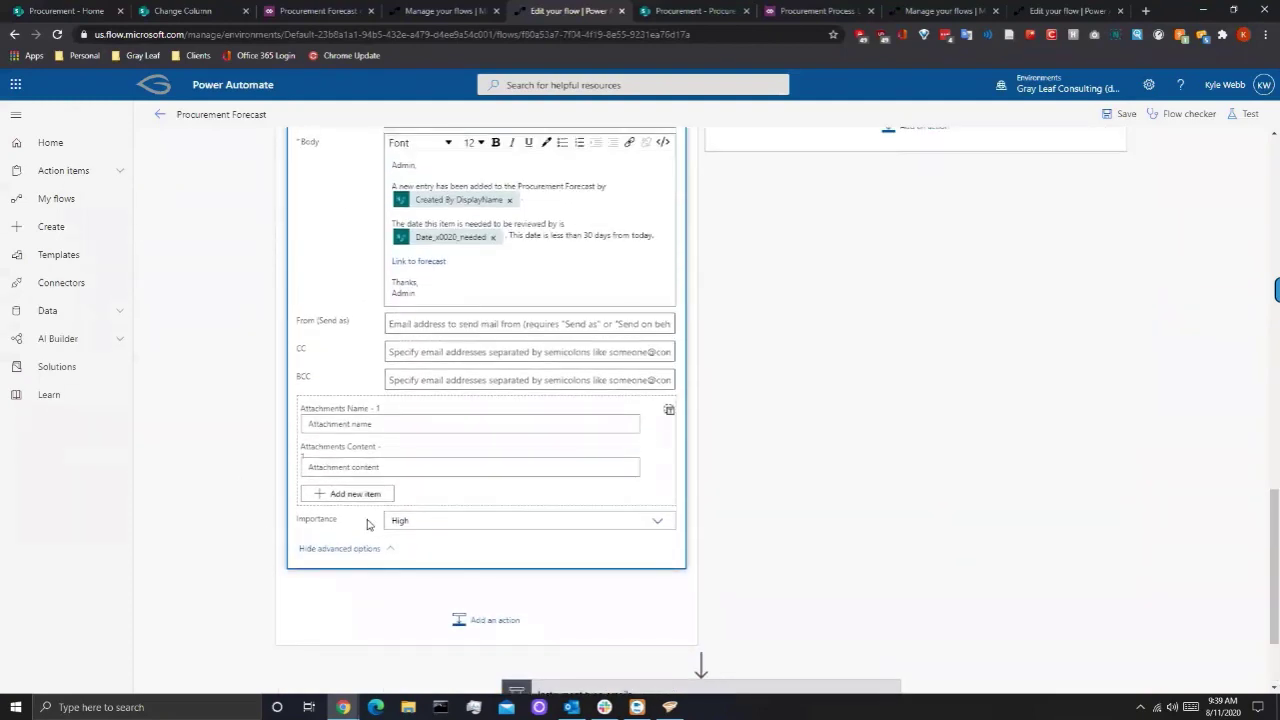
pyautogui.scroll(3, 390, 520)
pyautogui.scroll(-3, 400, 450)
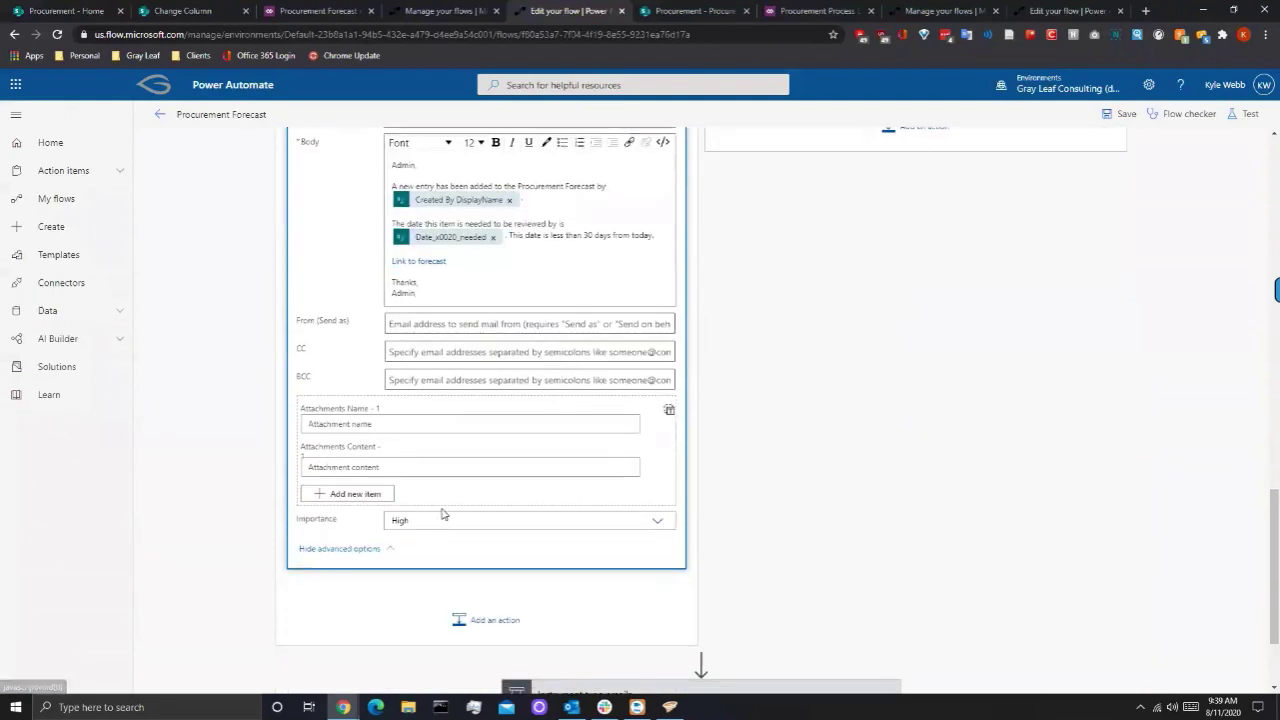
pyautogui.scroll(1, 397, 514)
pyautogui.scroll(1, 398, 513)
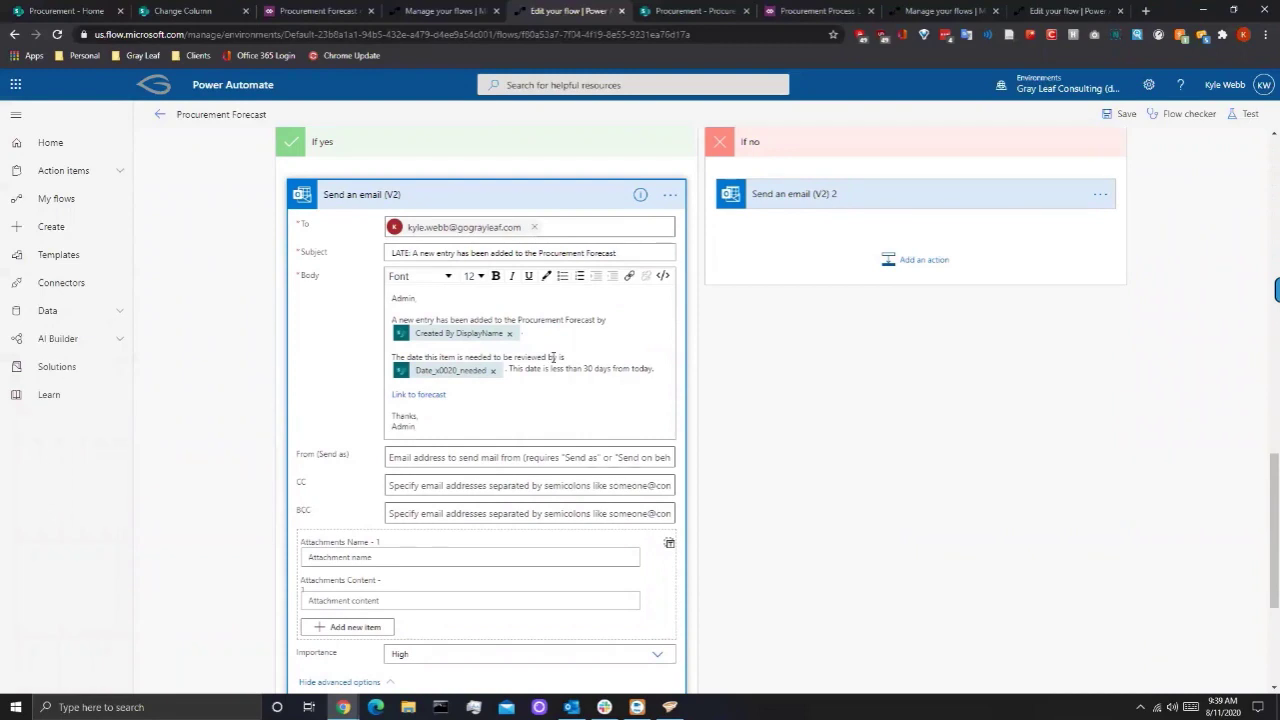
pyautogui.scroll(2, 563, 366)
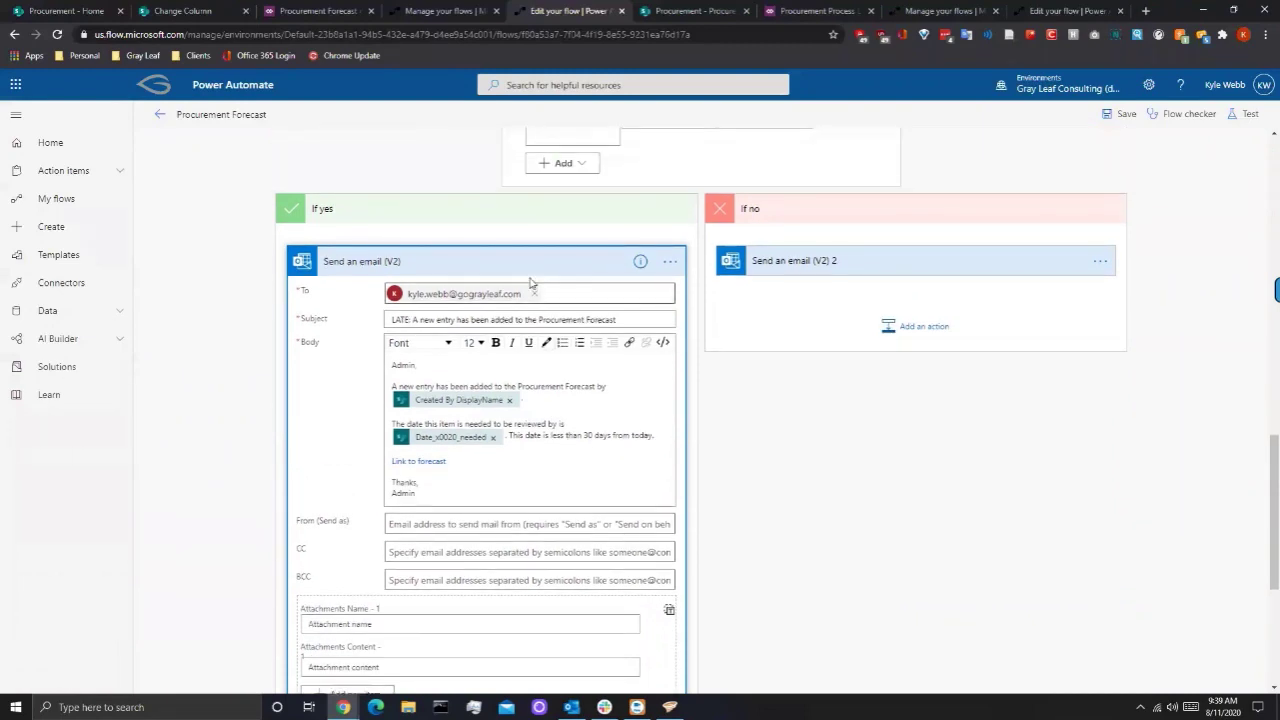
pyautogui.click(533, 262)
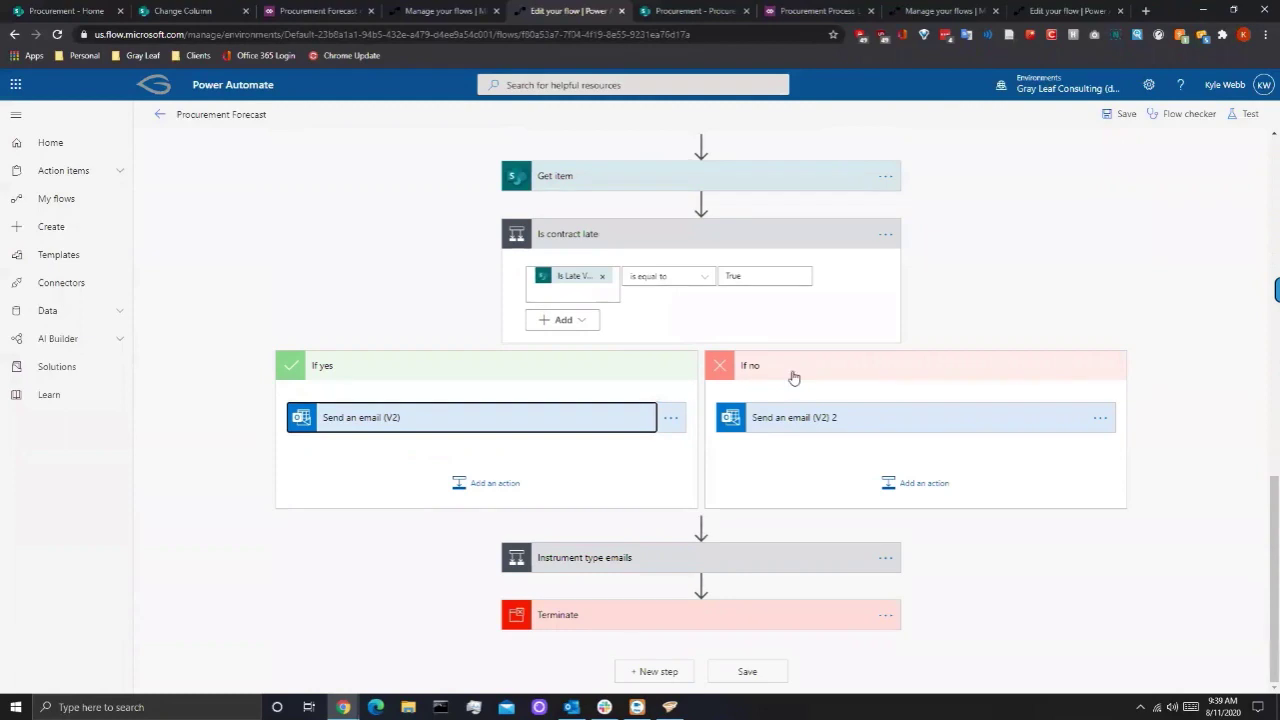
# - Examine the standard notification email in the If no branch, including its advanced options and importance, and collapse it
pyautogui.click(818, 416)
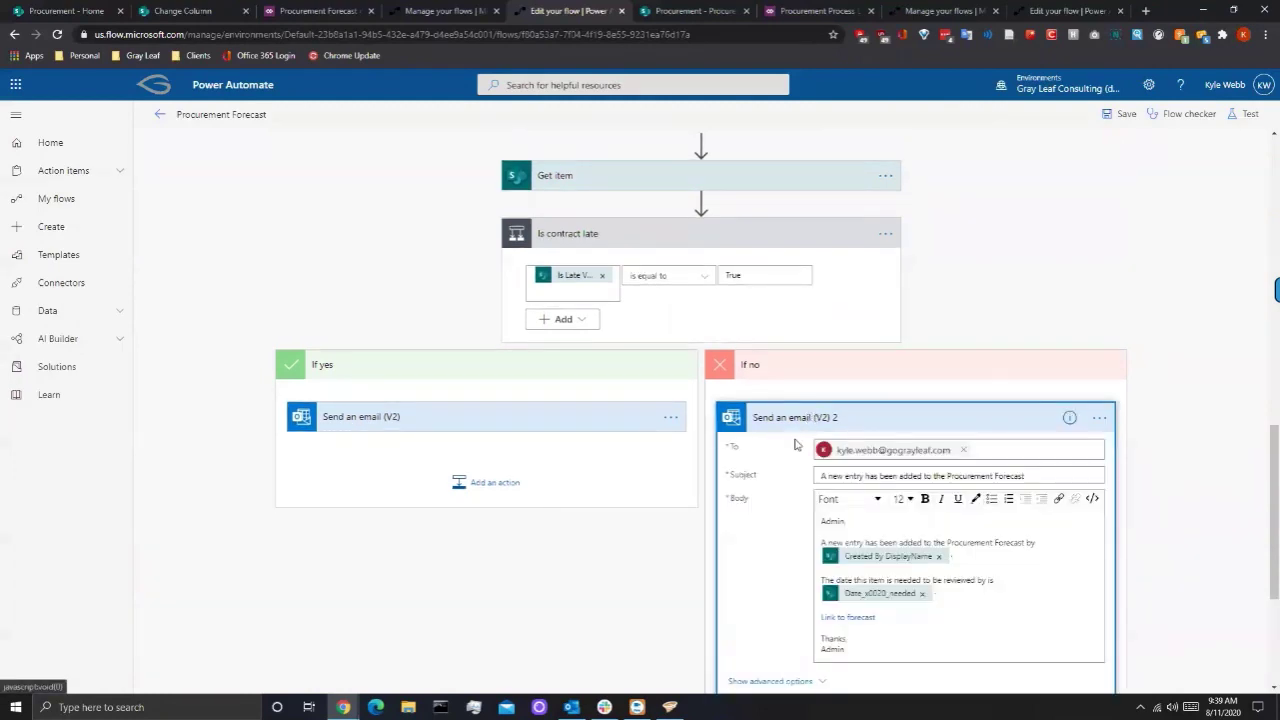
pyautogui.scroll(-2, 790, 455)
pyautogui.click(778, 549)
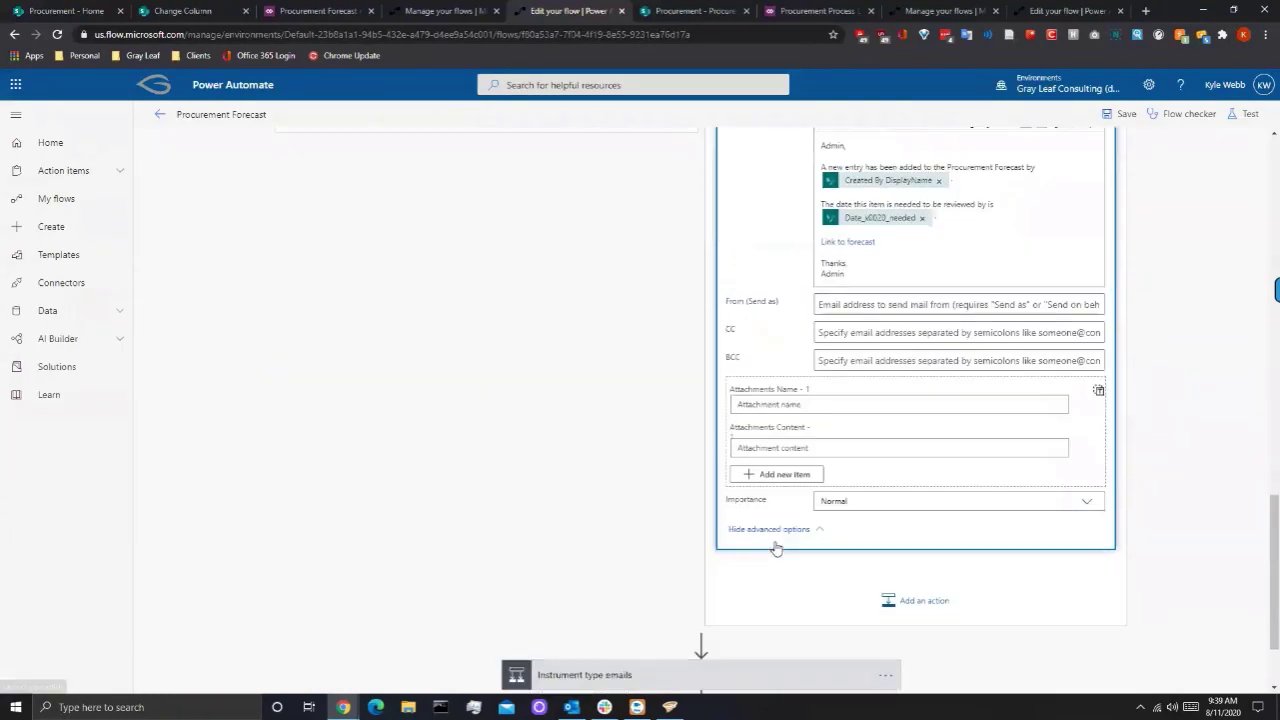
pyautogui.scroll(-2, 867, 390)
pyautogui.scroll(5, 797, 463)
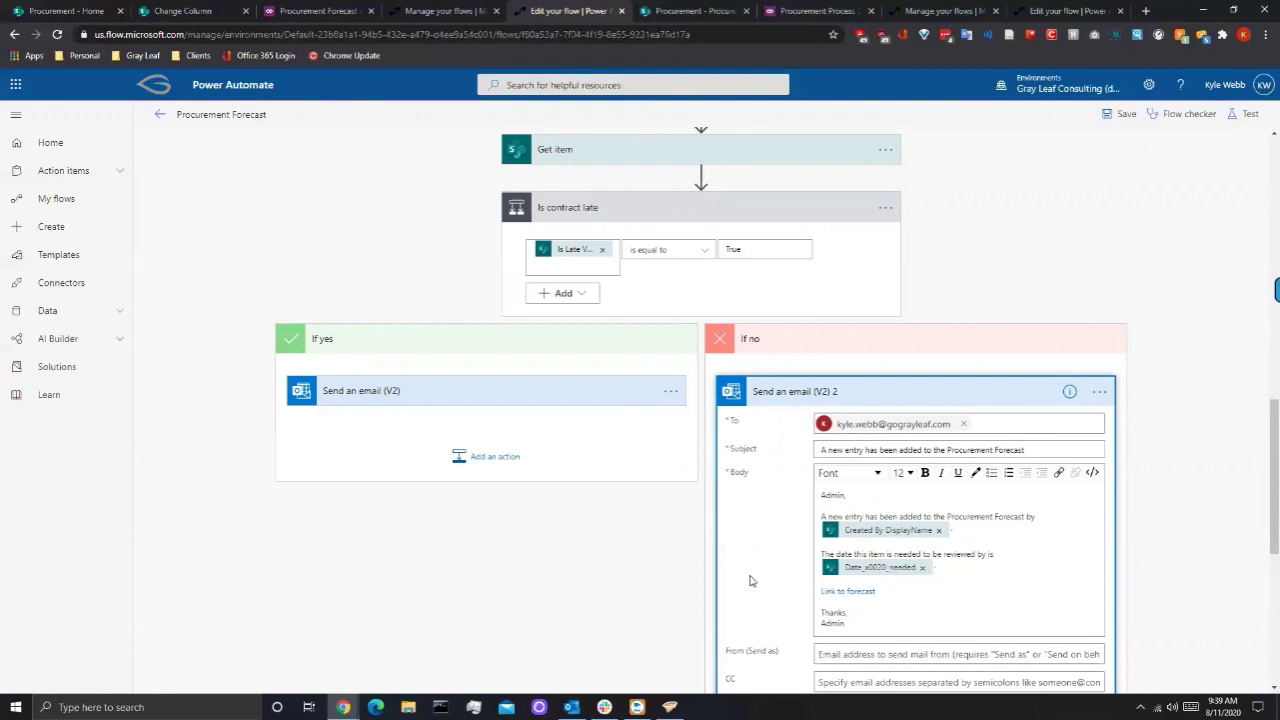
pyautogui.click(818, 393)
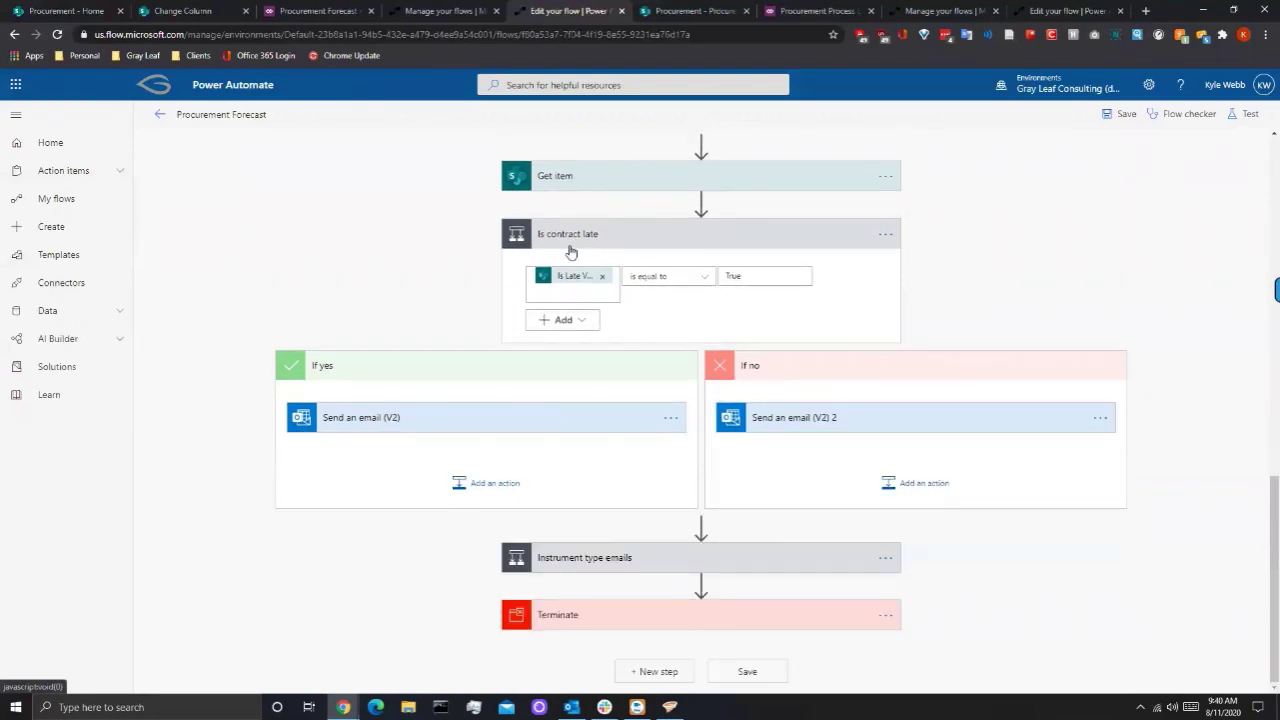
# - Collapse the Is contract late condition, look back over the update actions' fields, and go to the flow's details page
pyautogui.click(570, 234)
pyautogui.scroll(3, 206, 455)
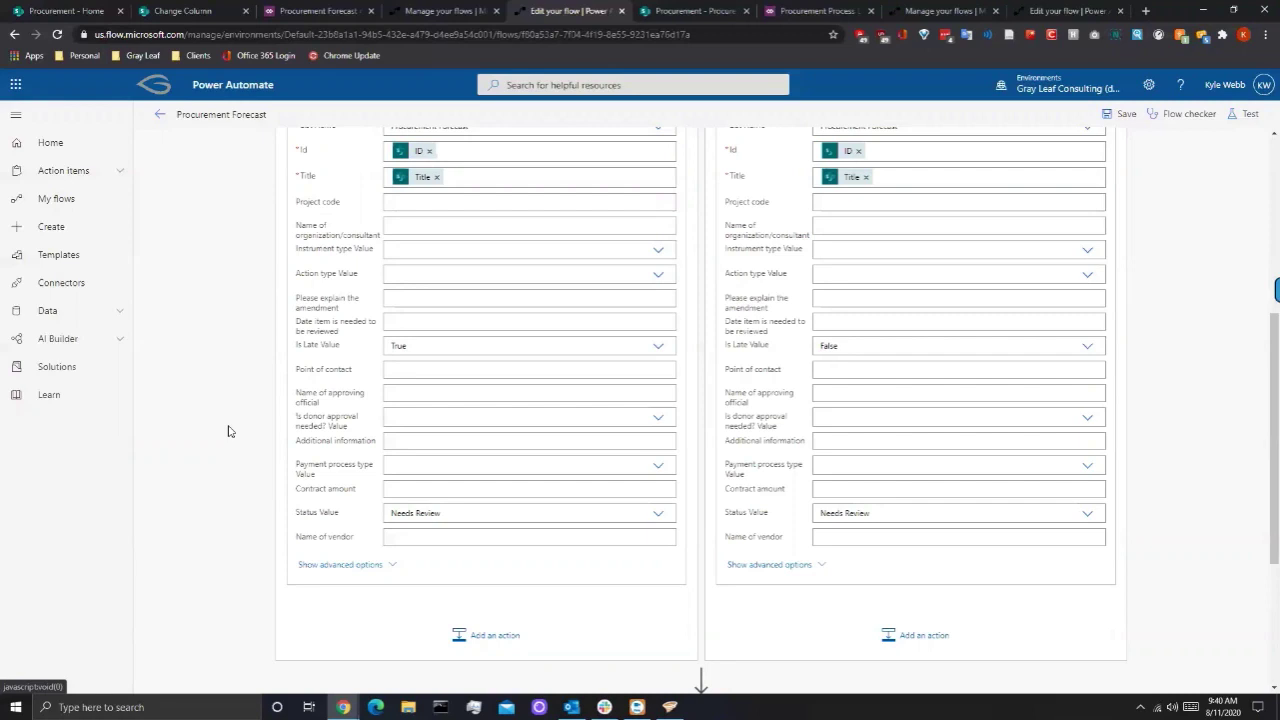
pyautogui.hotkey('ctrl', 'shift', 'Tab')
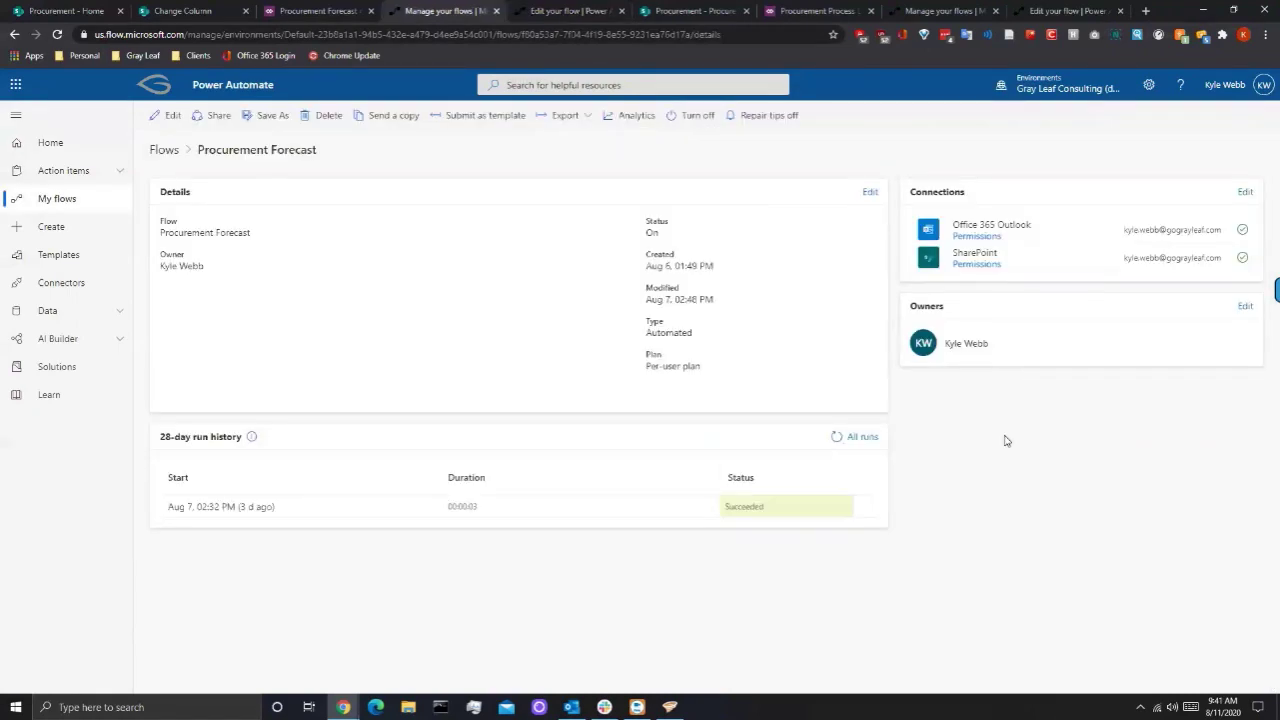